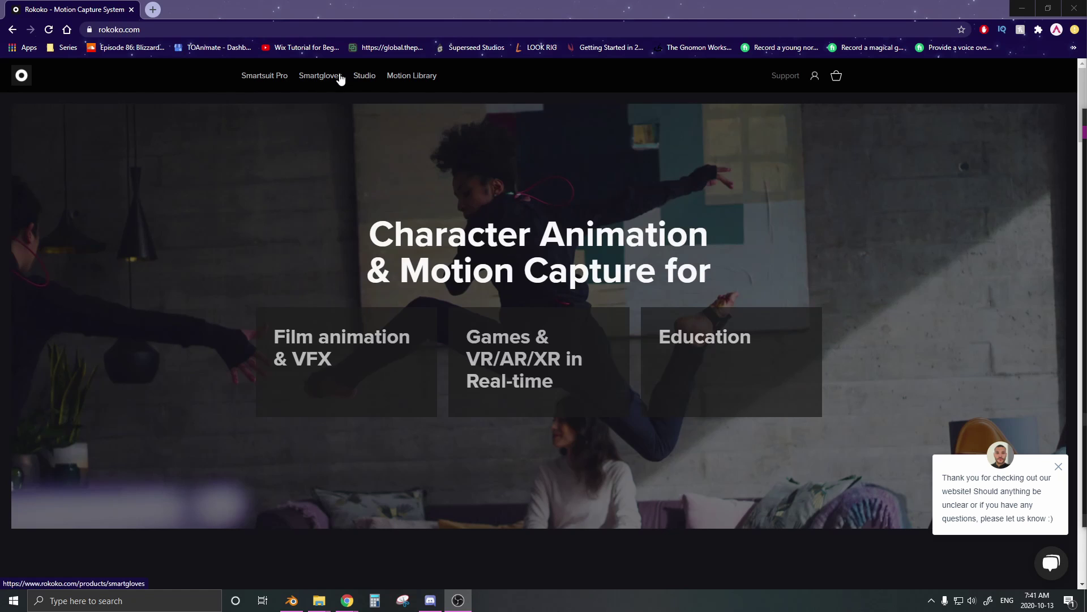
Step: Browse the Smartgloves, Studio and Smartsuit Pro pages, selecting the Smartsuit Pro starting price
click(320, 76)
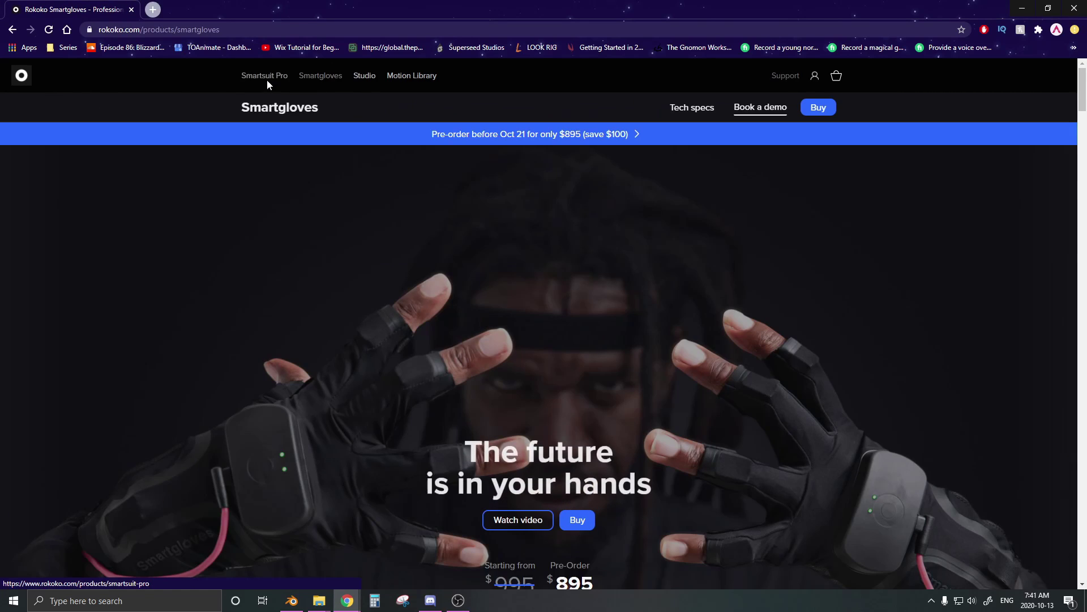
click(357, 77)
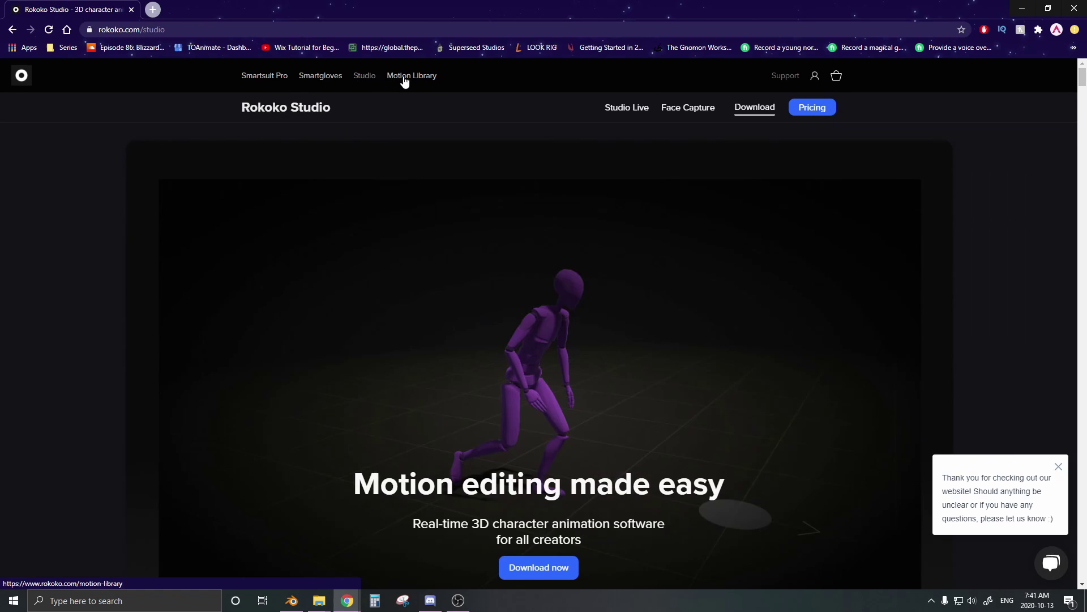
click(261, 77)
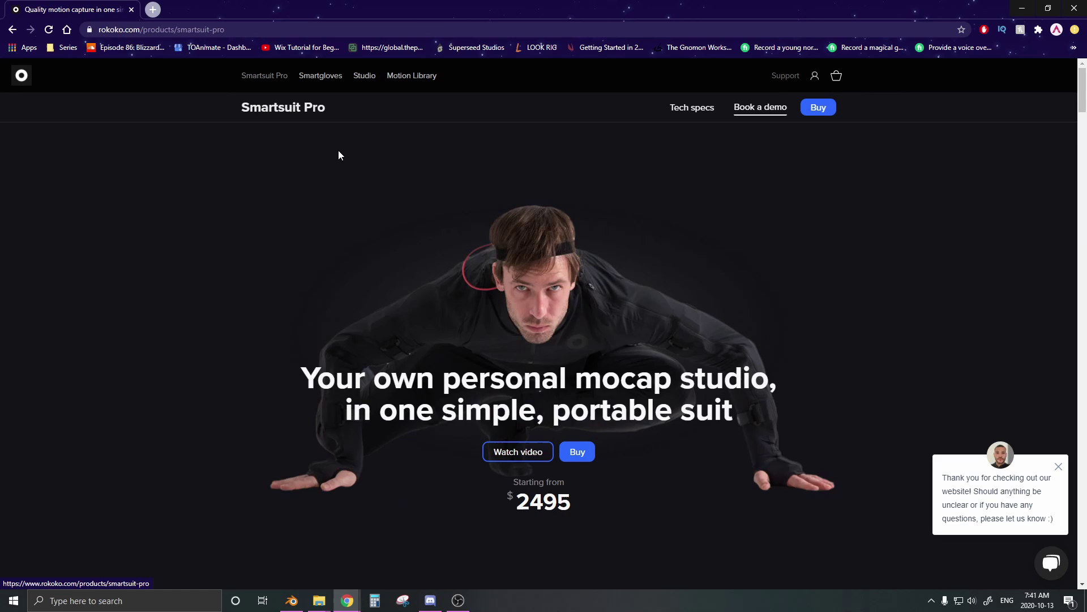
drag(490, 493, 572, 511)
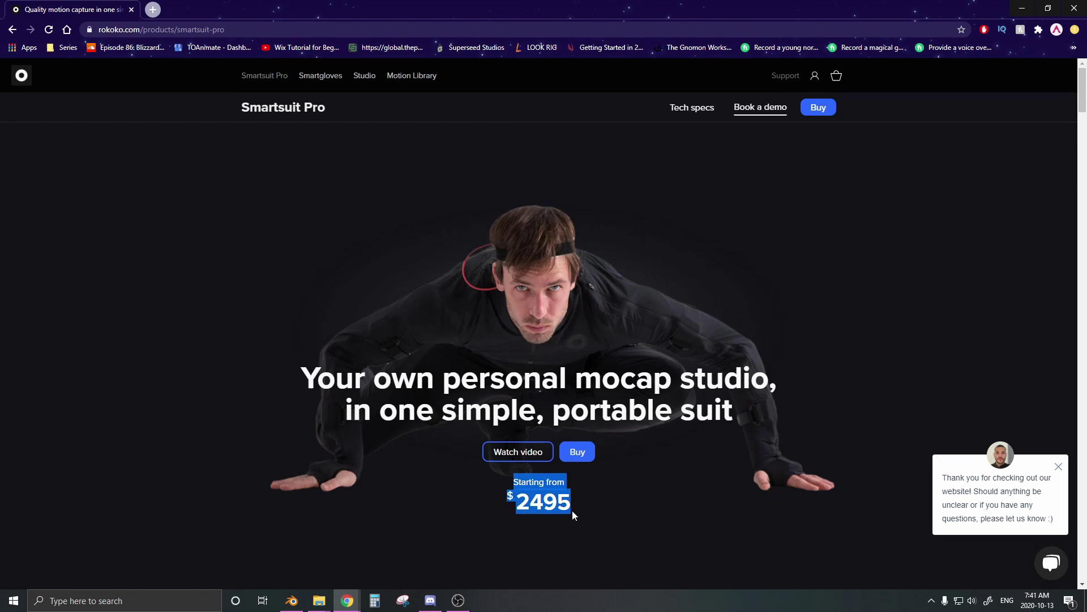
click(583, 507)
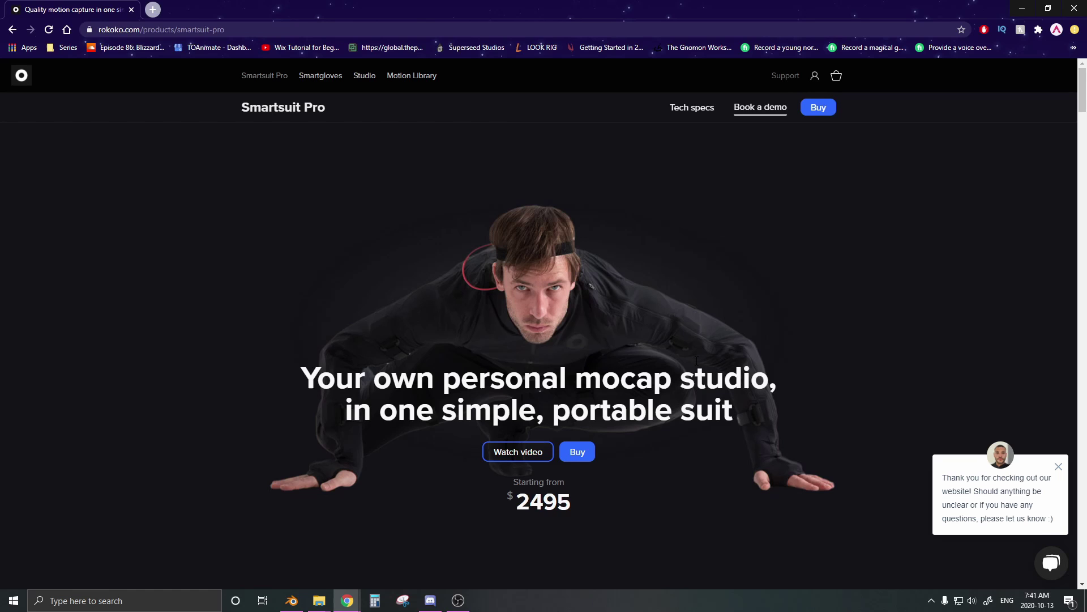
Step: Reload Smartsuit Pro, go back to the Studio page, then minimise Chrome
click(256, 76)
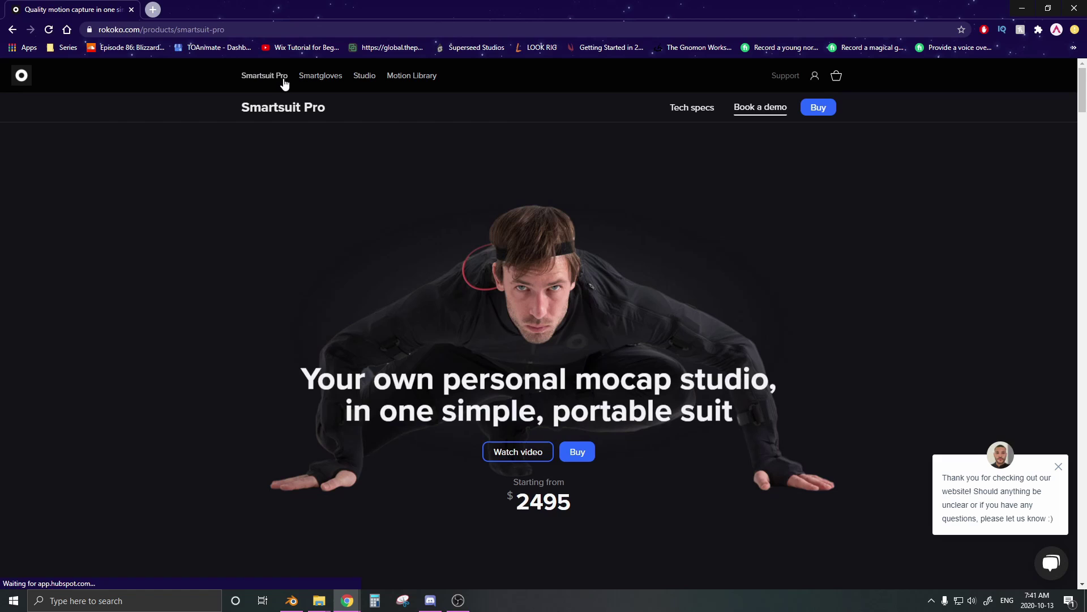
click(374, 86)
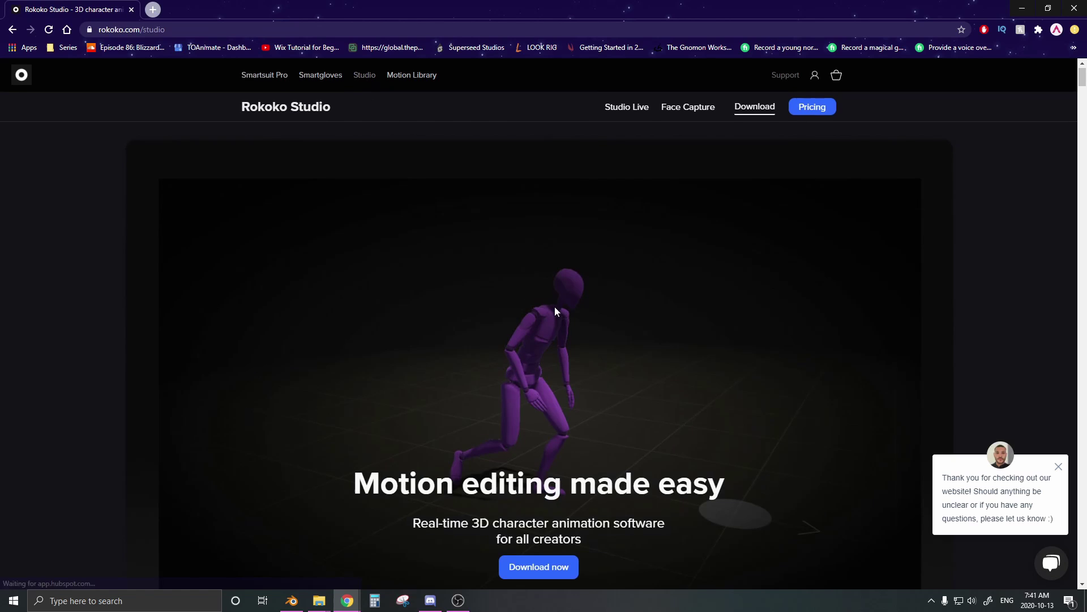
scroll(559, 306, down, 2)
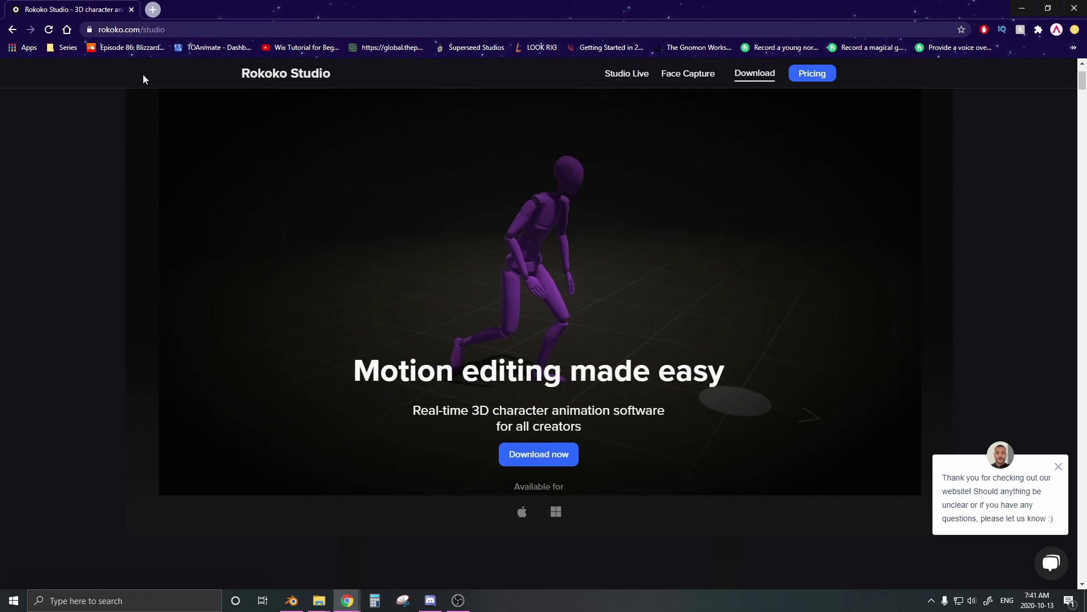
click(156, 31)
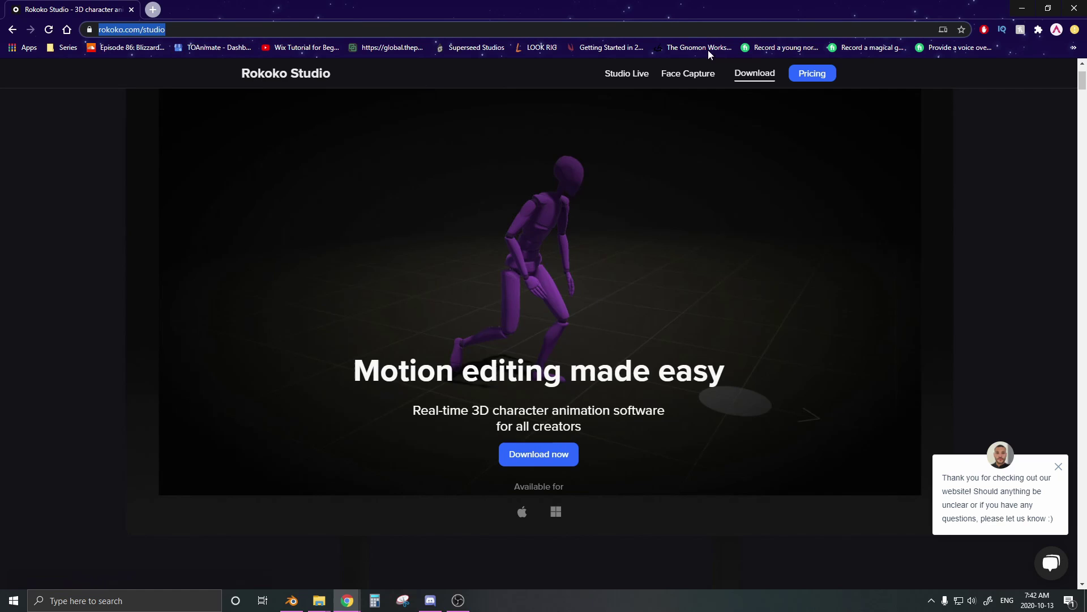
click(1022, 8)
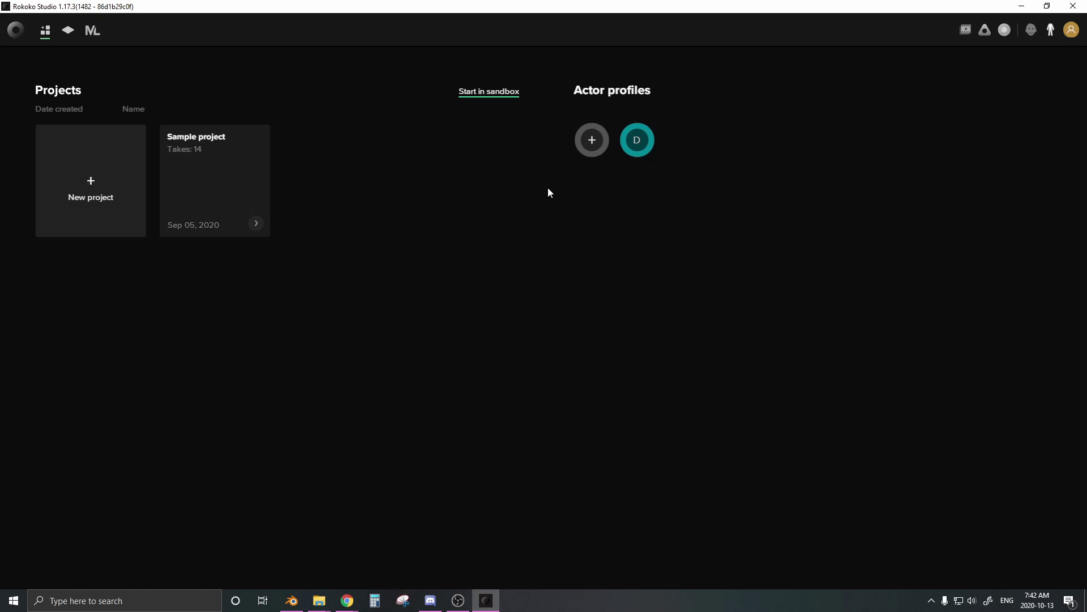
Step: Open the account details panel from Rokoko Studio's top toolbar
click(1065, 38)
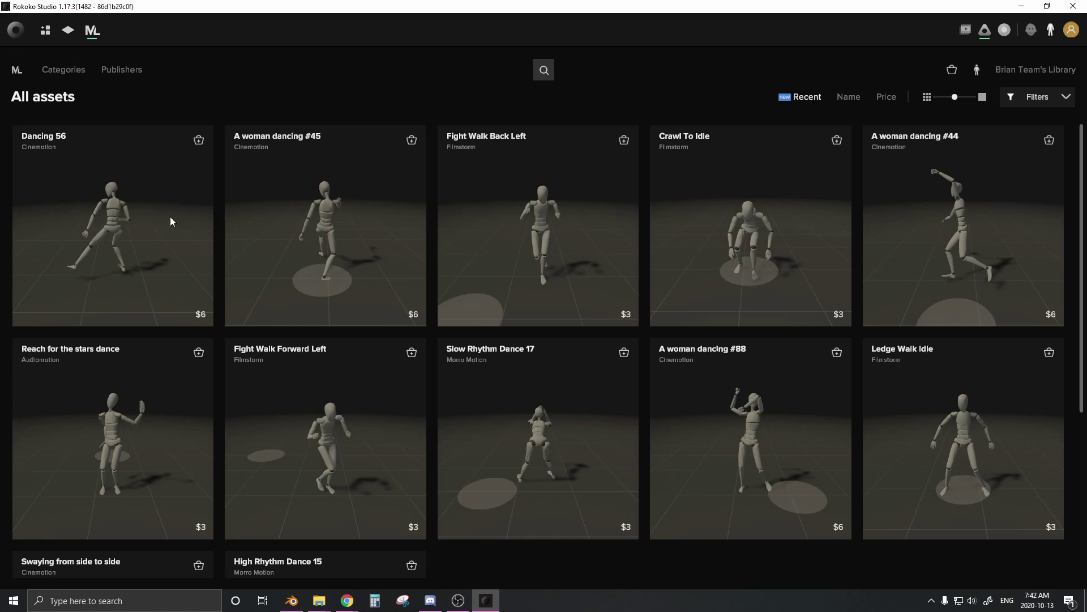
Step: Move to the second page of Motion Library assets
scroll(643, 205, down, 5)
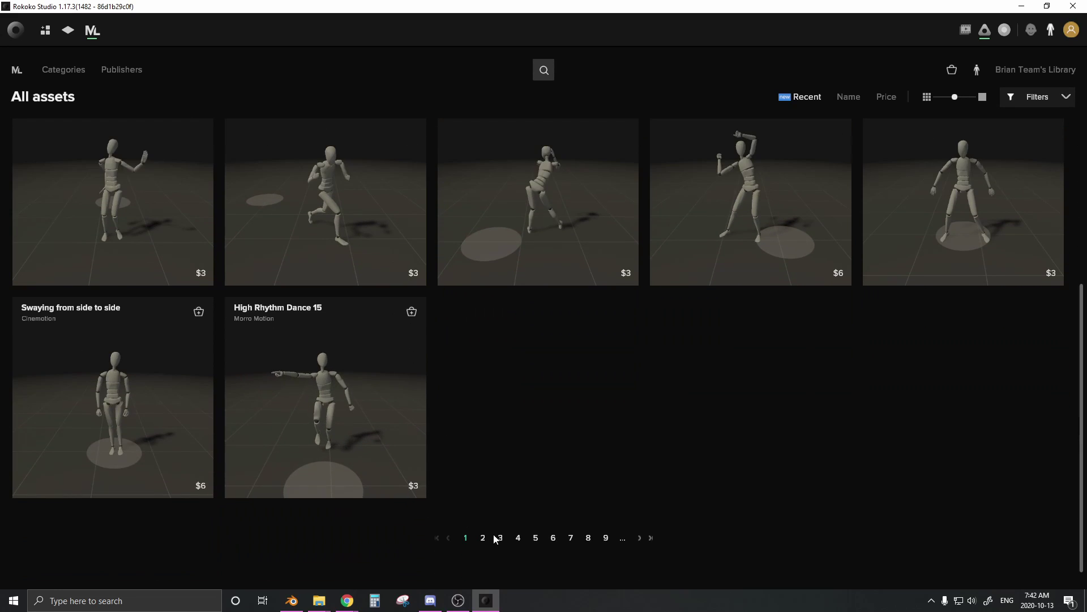
click(483, 538)
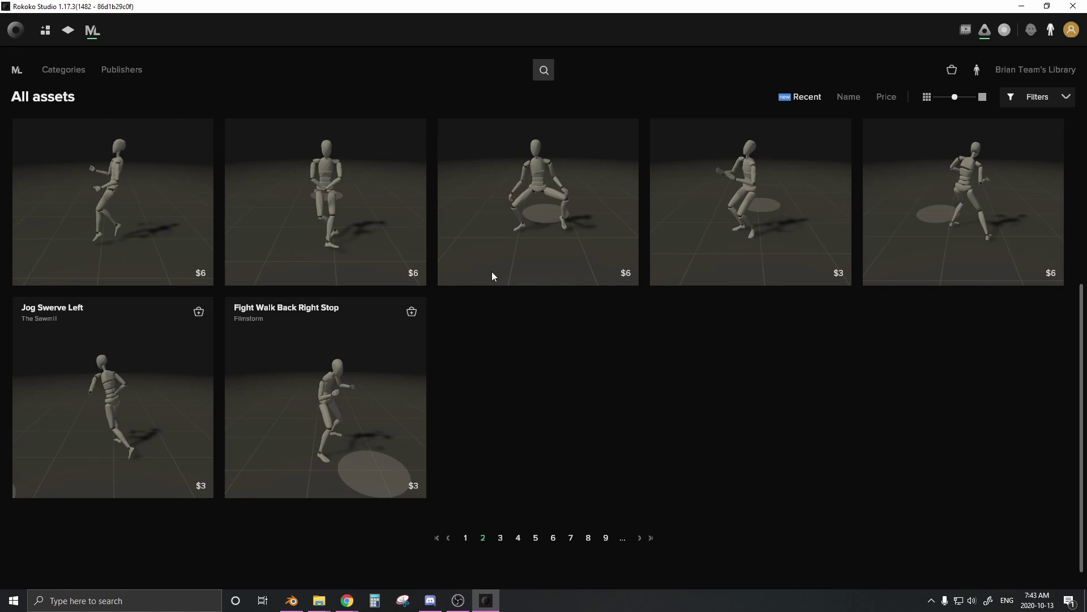
scroll(284, 256, up, 5)
scroll(412, 227, down, 5)
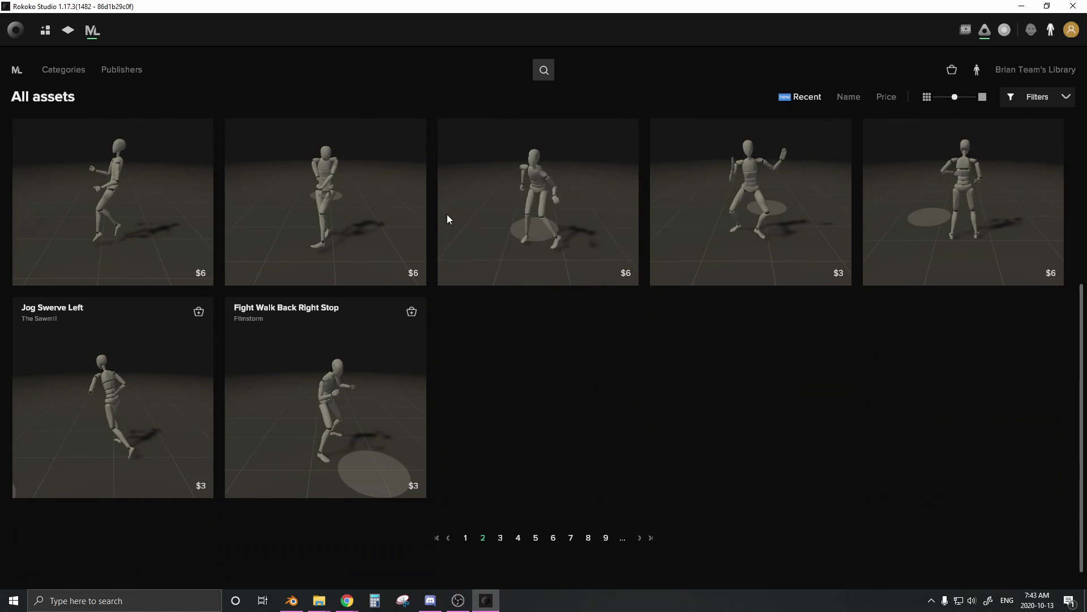
scroll(470, 177, up, 2)
scroll(657, 144, up, 3)
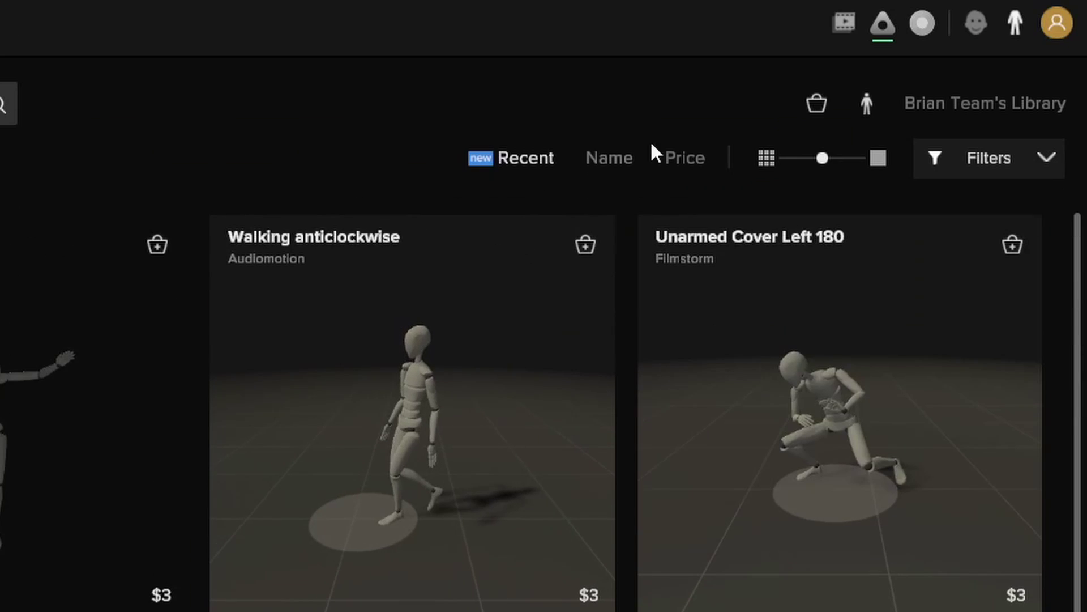
Step: Sort the assets by ascending price to list the free $0 motions
click(676, 158)
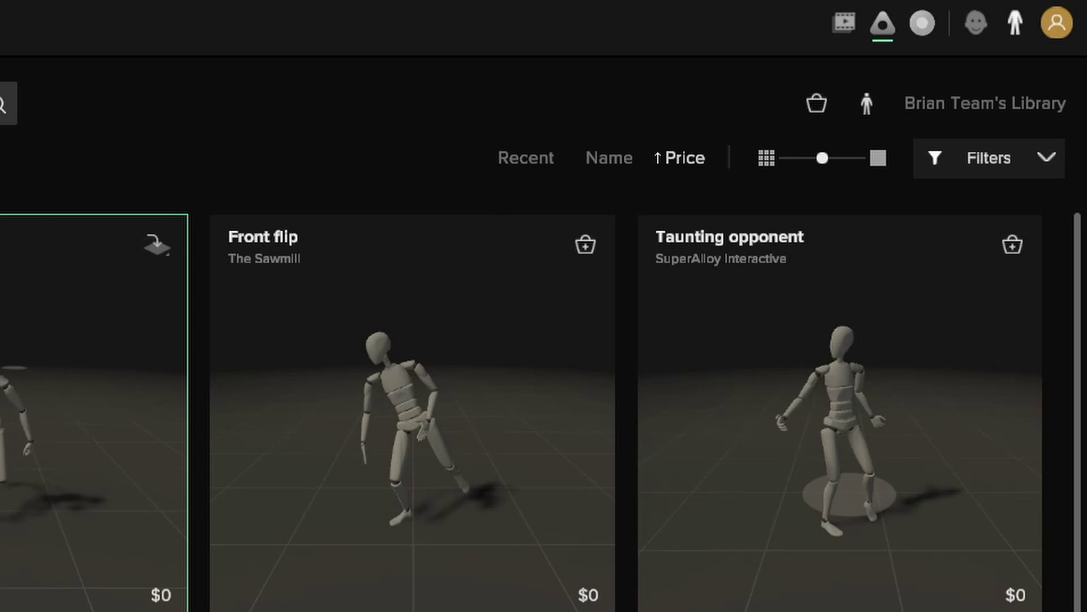
scroll(806, 283, down, 5)
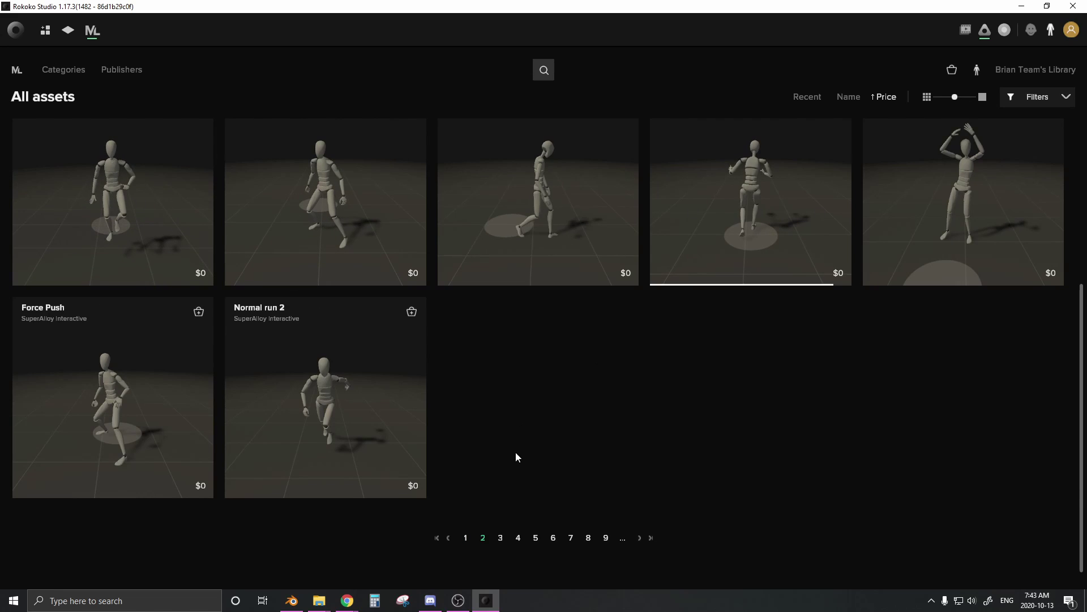
scroll(468, 278, up, 1)
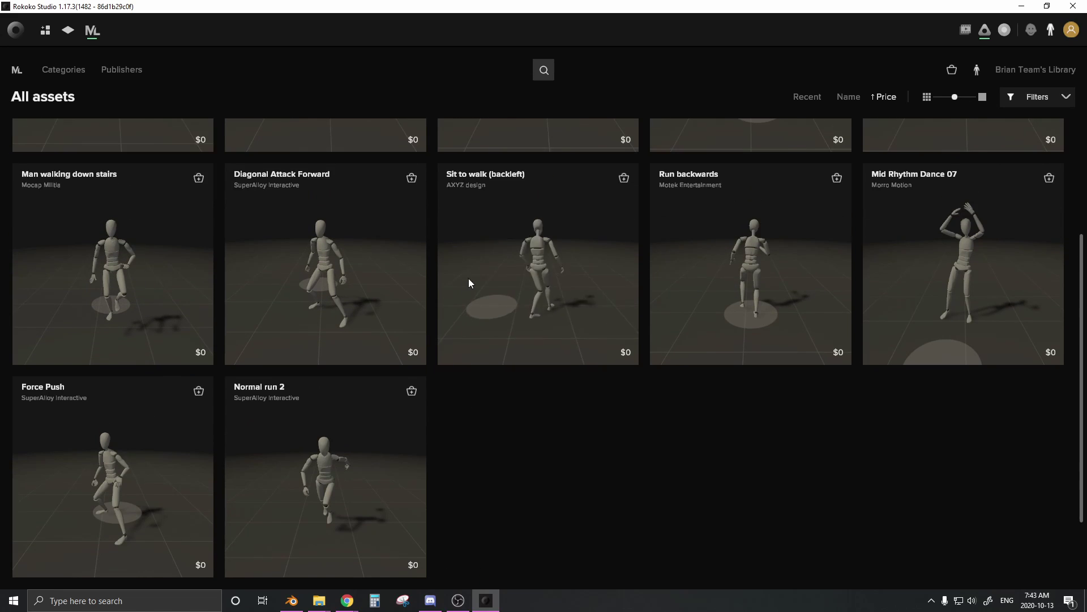
scroll(467, 277, up, 1)
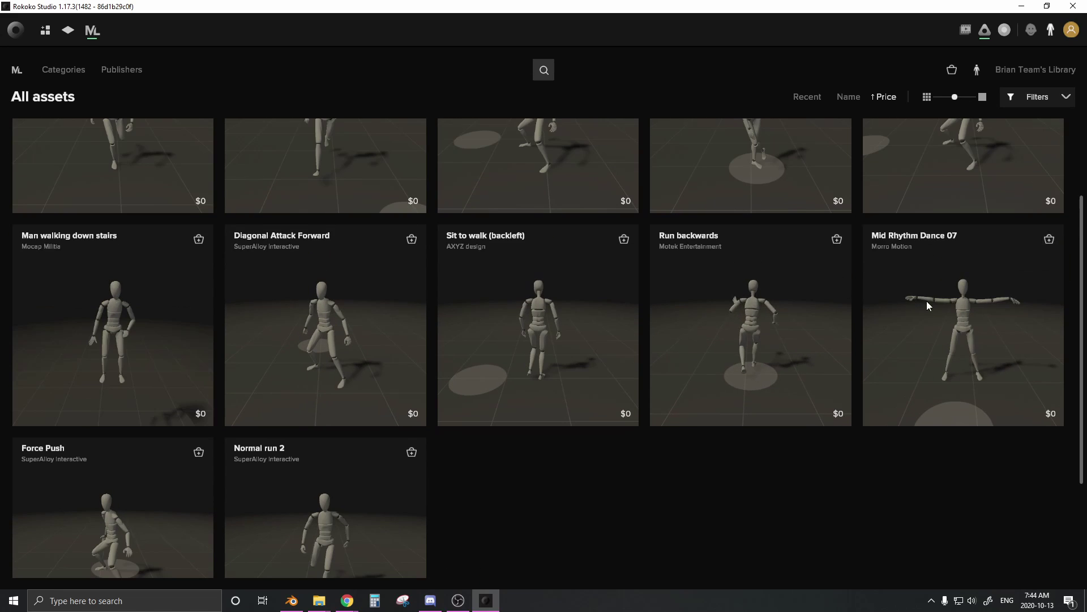
Step: Add Mid Rhythm Dance 07 to the cart, confirm and check out, then view the library
click(965, 367)
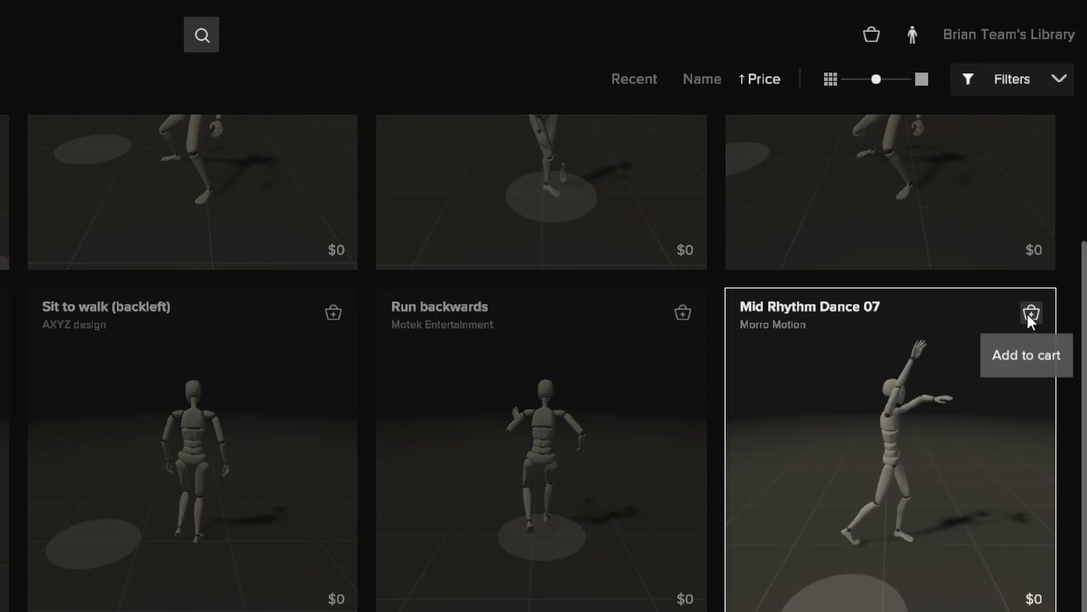
click(1031, 313)
click(872, 35)
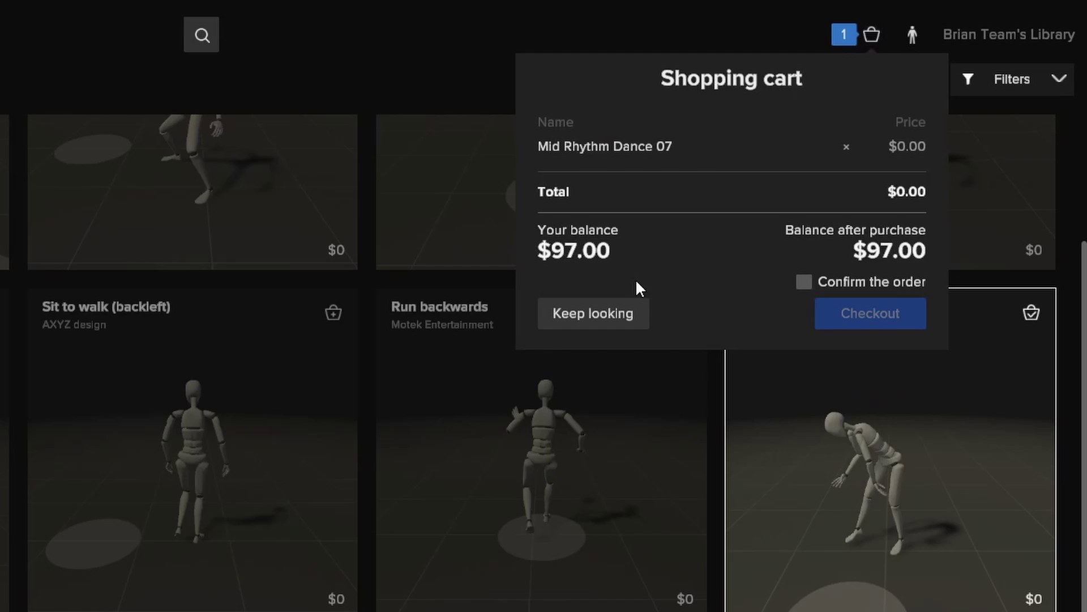
click(811, 282)
click(852, 311)
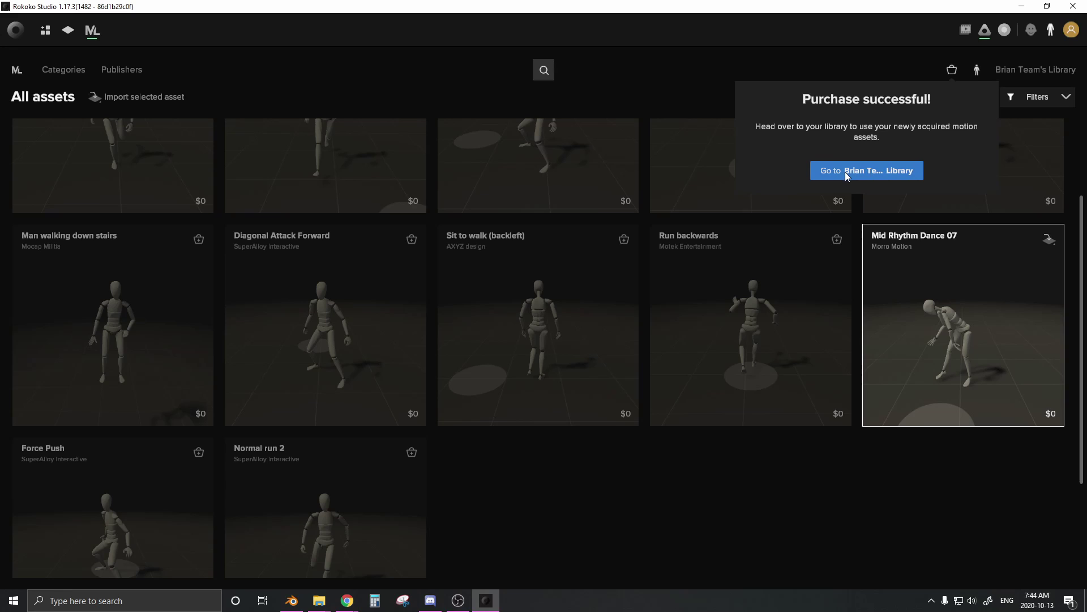
click(849, 171)
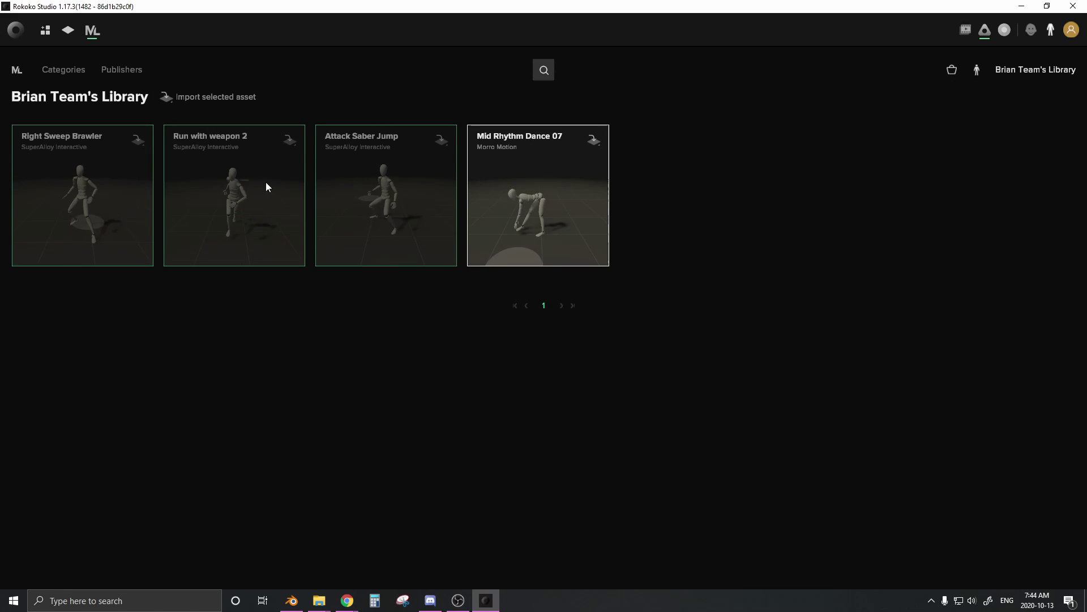
Step: Import the selected Mid Rhythm Dance 07 into Sample project and open its import folder
click(541, 165)
click(567, 182)
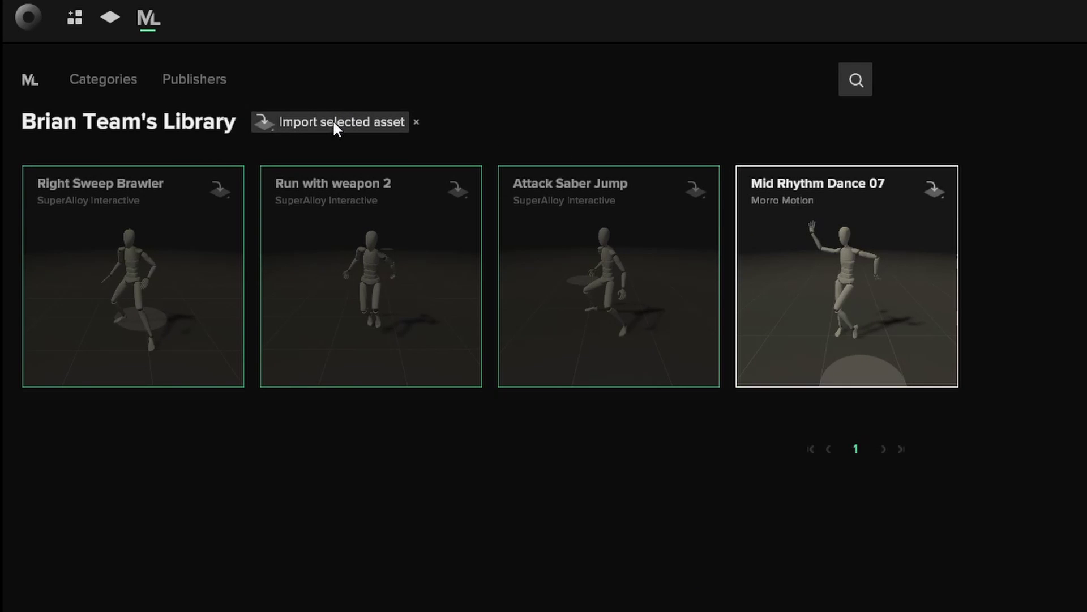
click(334, 124)
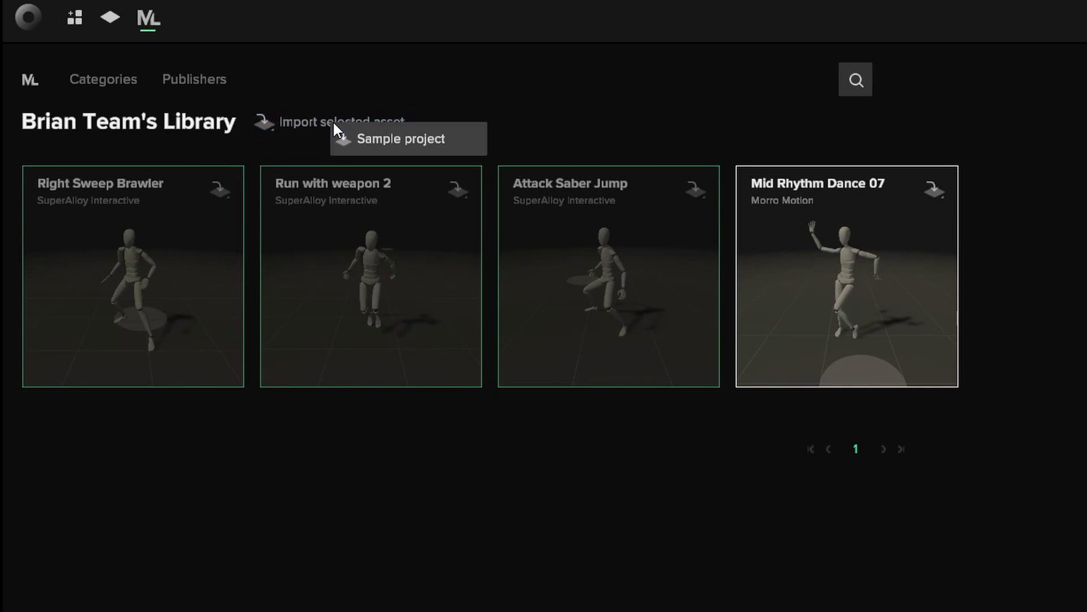
click(369, 138)
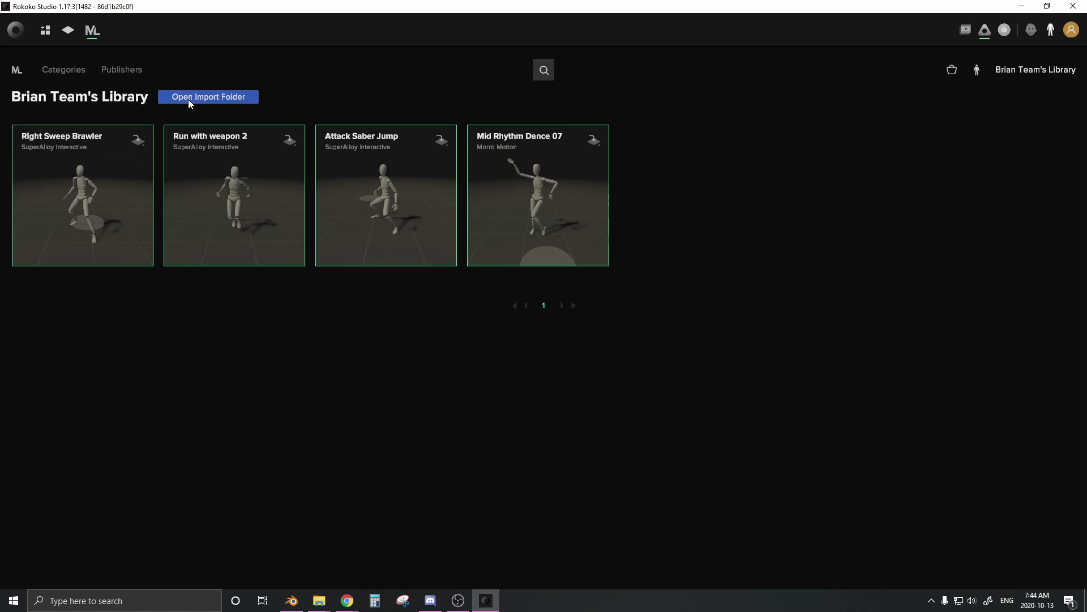
click(188, 99)
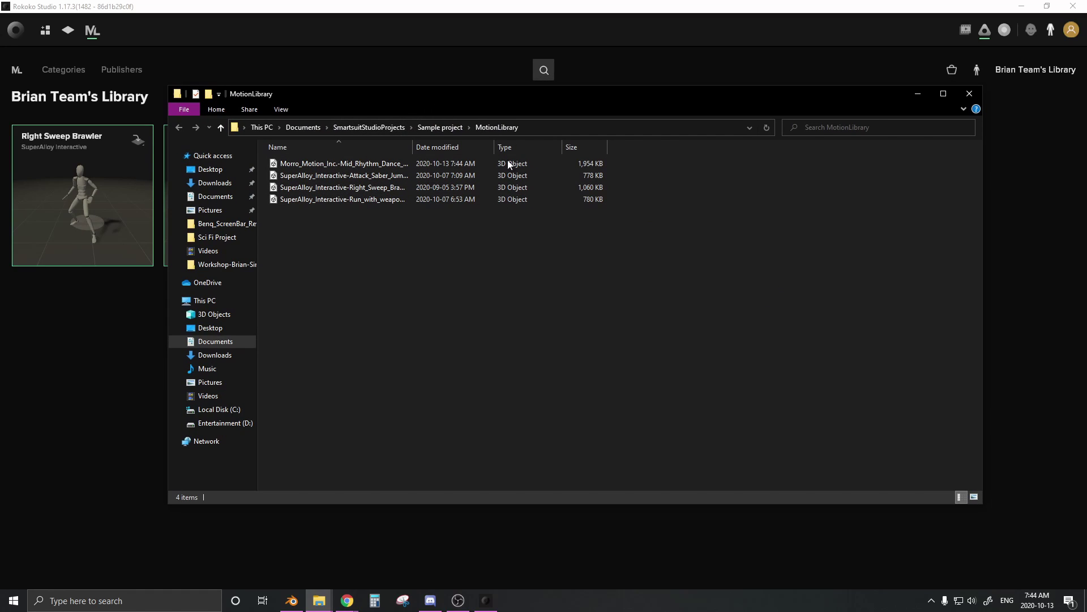
Step: Select the Morro_Motion Mid Rhythm Dance file in the MotionLibrary folder
click(343, 164)
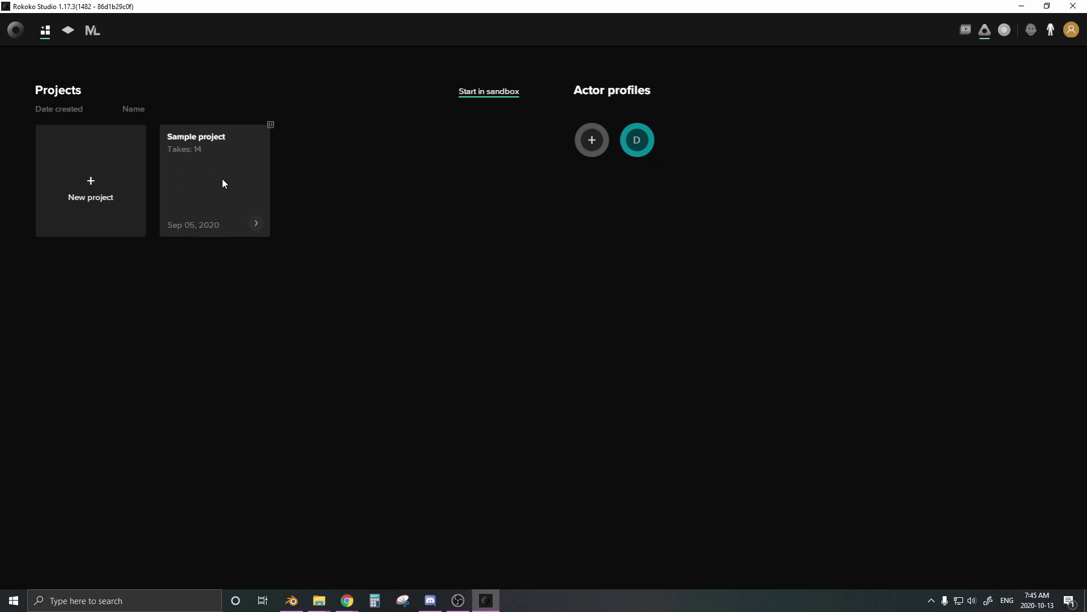
Step: Open Sample project and bring up export settings for the Mid Rhythm Dance take
click(226, 178)
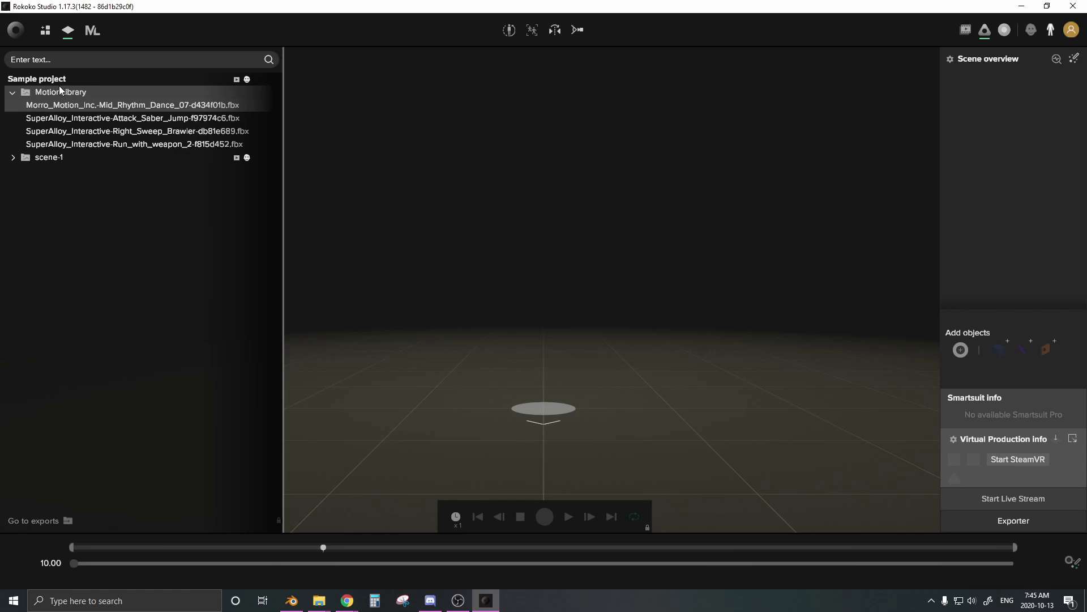
right_click(130, 105)
click(152, 113)
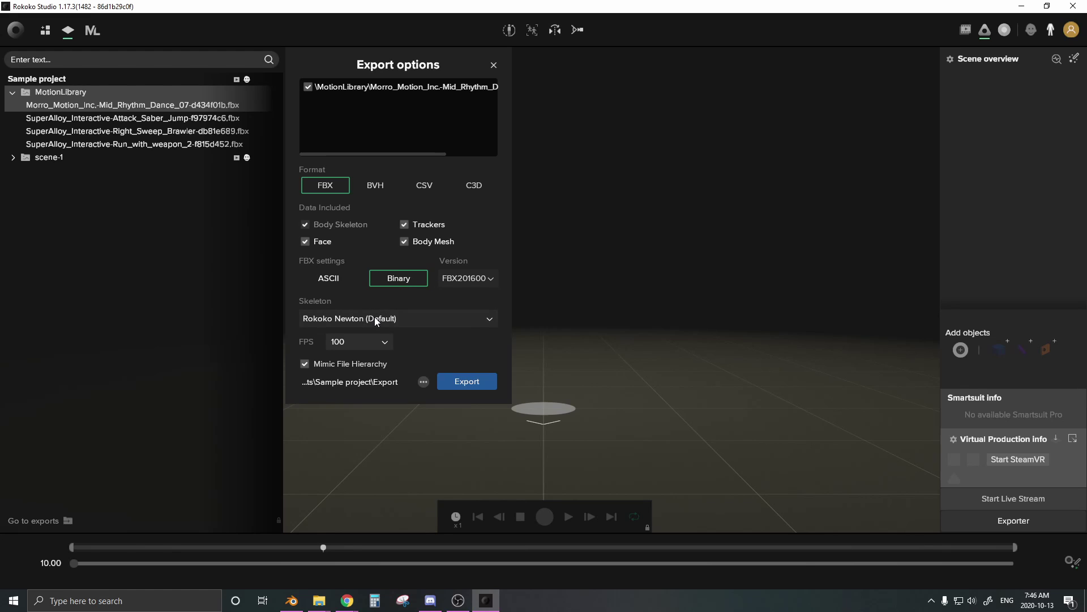
Step: Choose Mixamo as the export skeleton and verify it stays selected
click(493, 318)
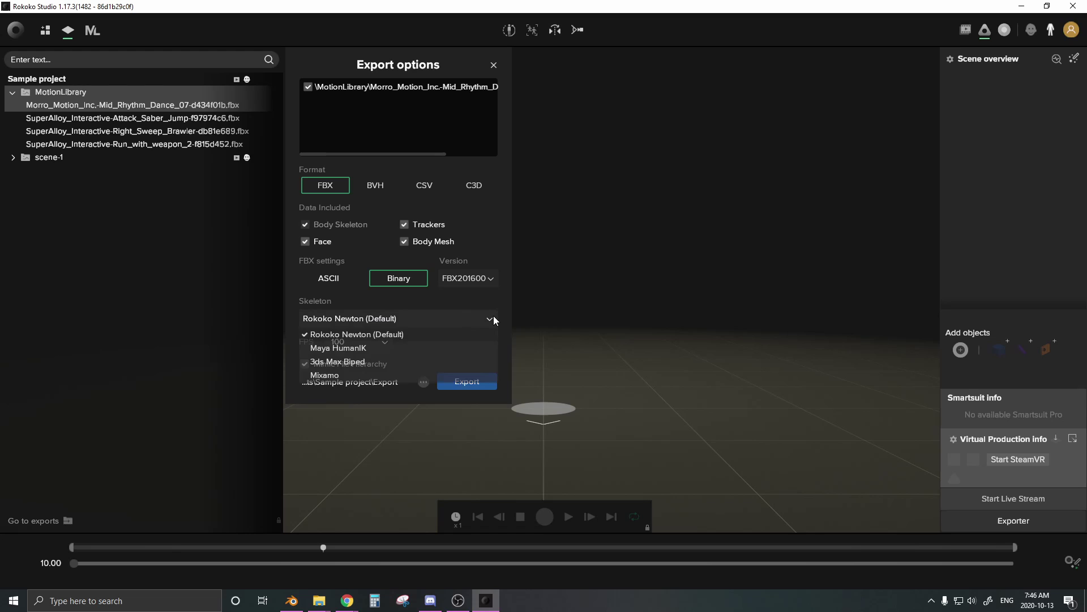
click(326, 374)
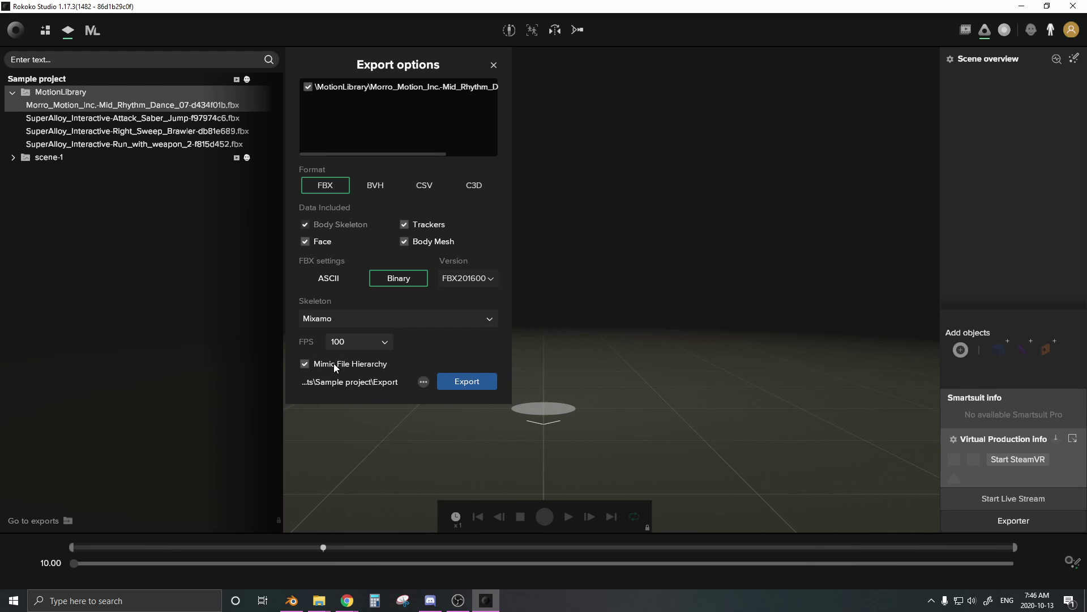
click(487, 319)
click(486, 318)
click(486, 317)
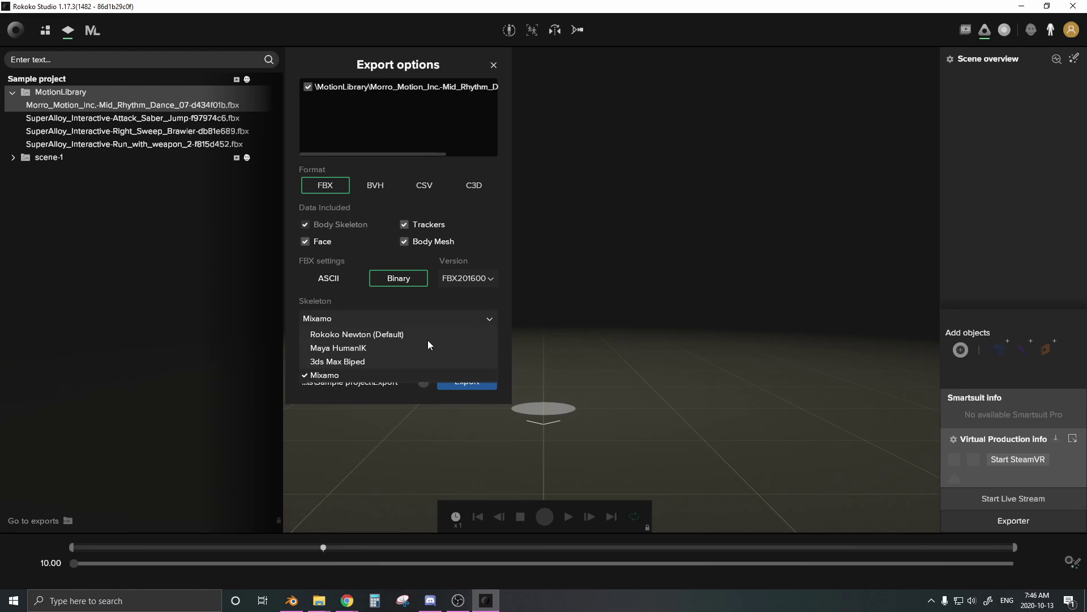
click(486, 319)
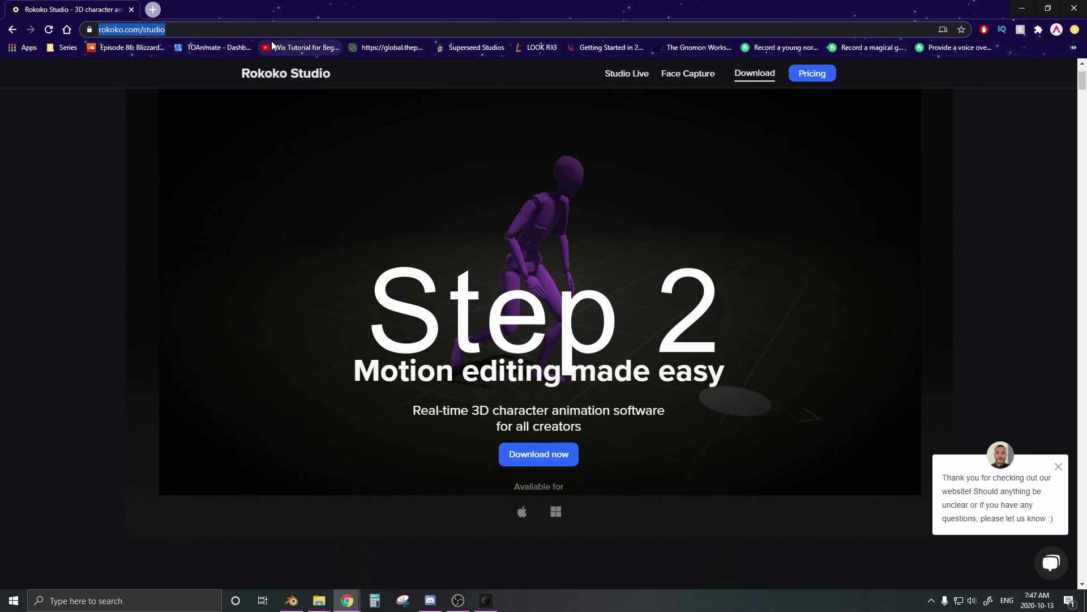
Step: Go to mixamo.com and open the Characters library
text(mixamo.com)
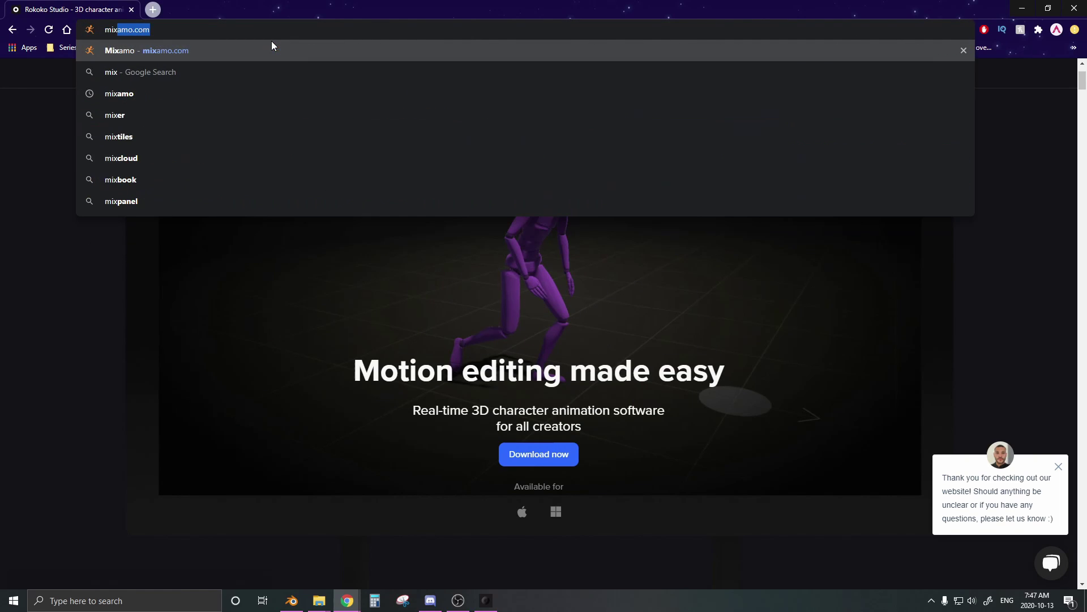
key(Return)
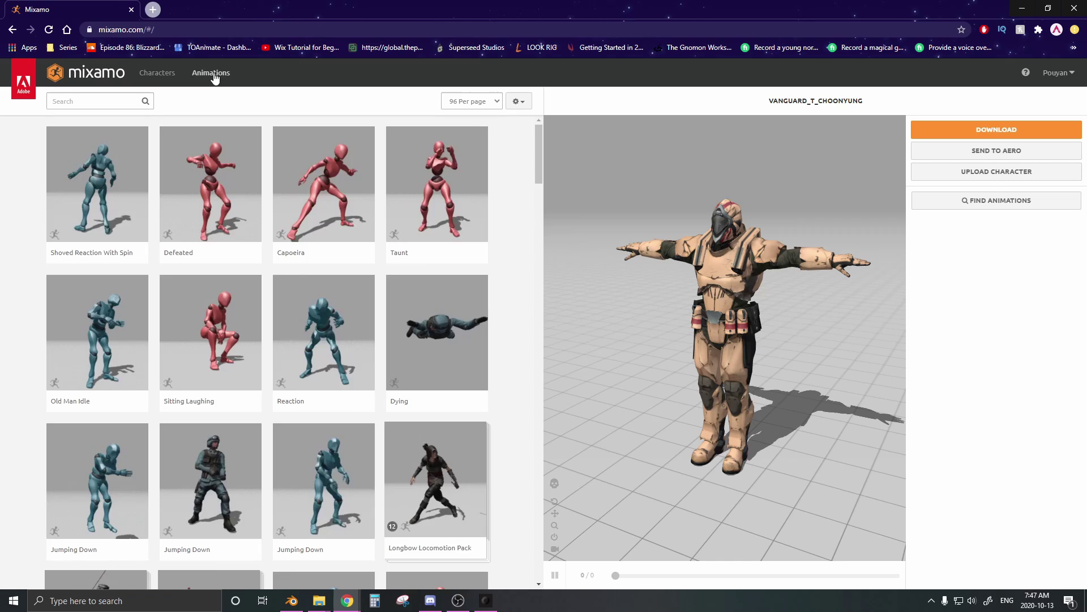
click(214, 78)
click(168, 84)
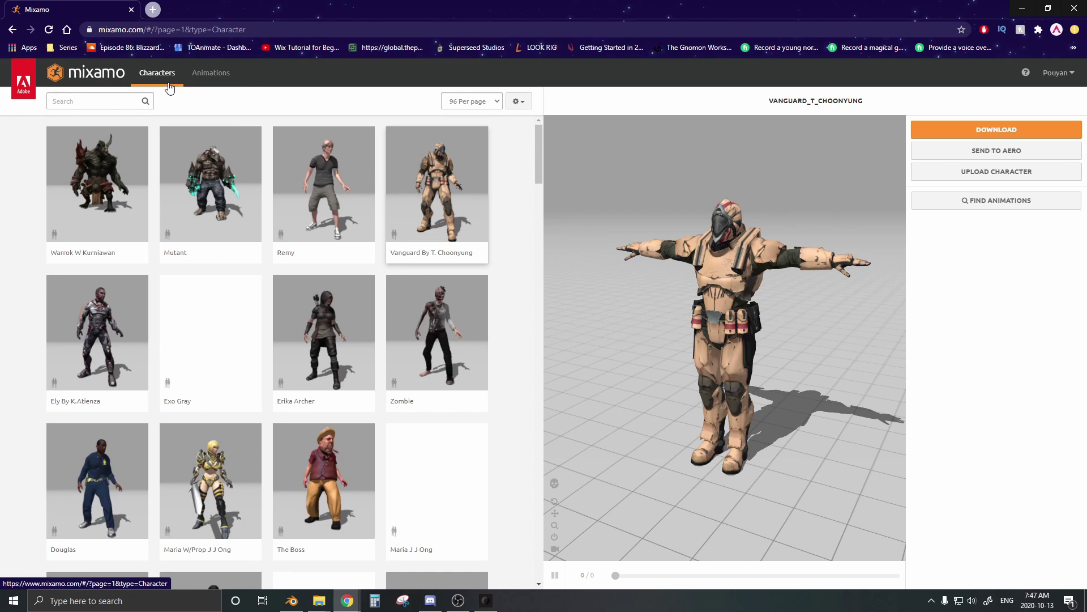
click(205, 76)
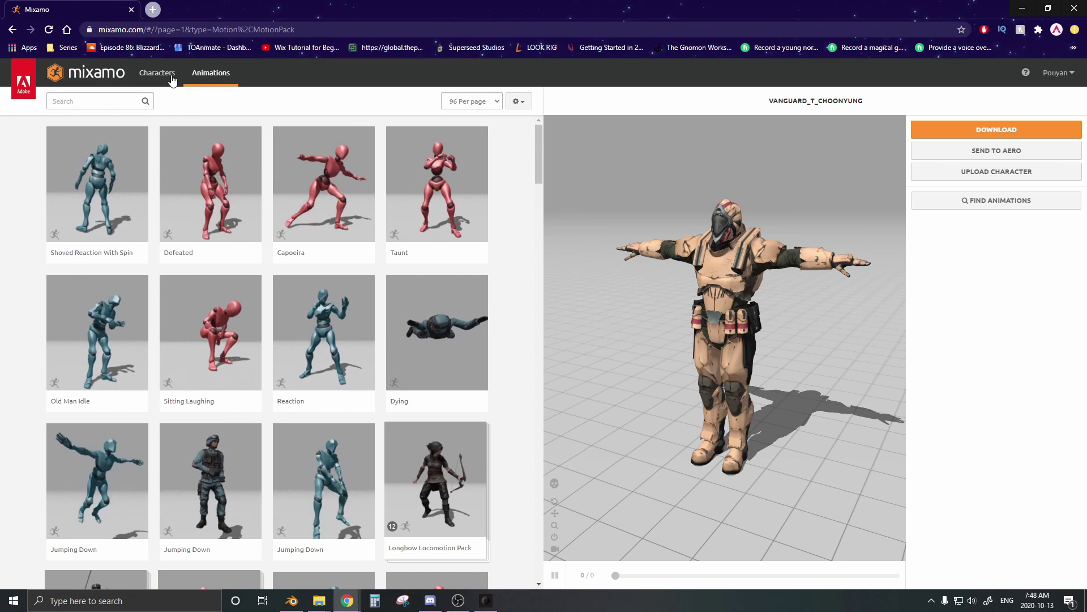
click(173, 79)
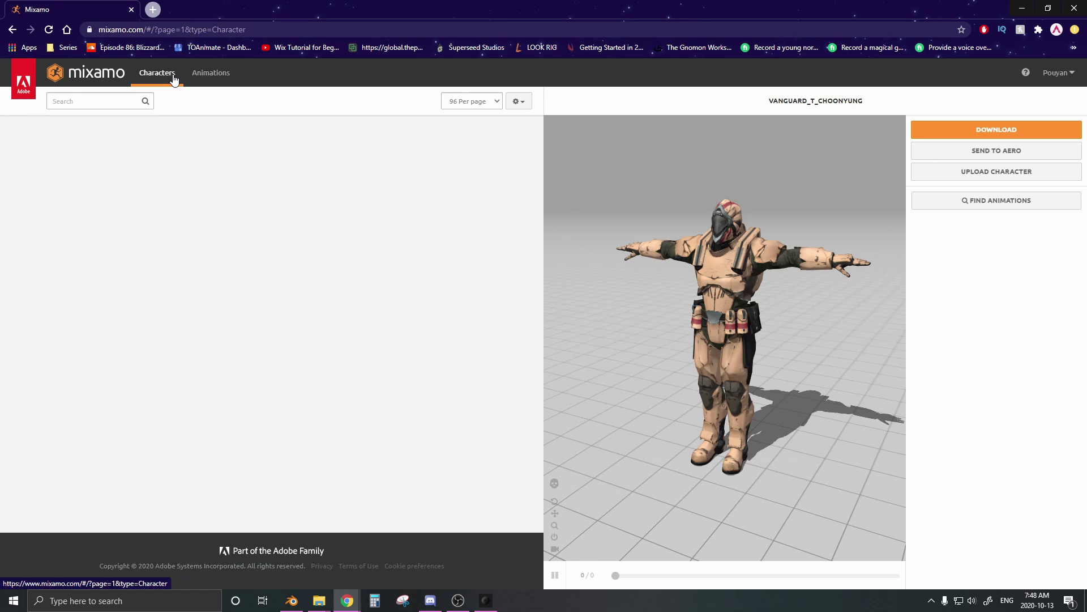
Step: Preview Vanguard, then load the Maria character in the viewer
click(455, 191)
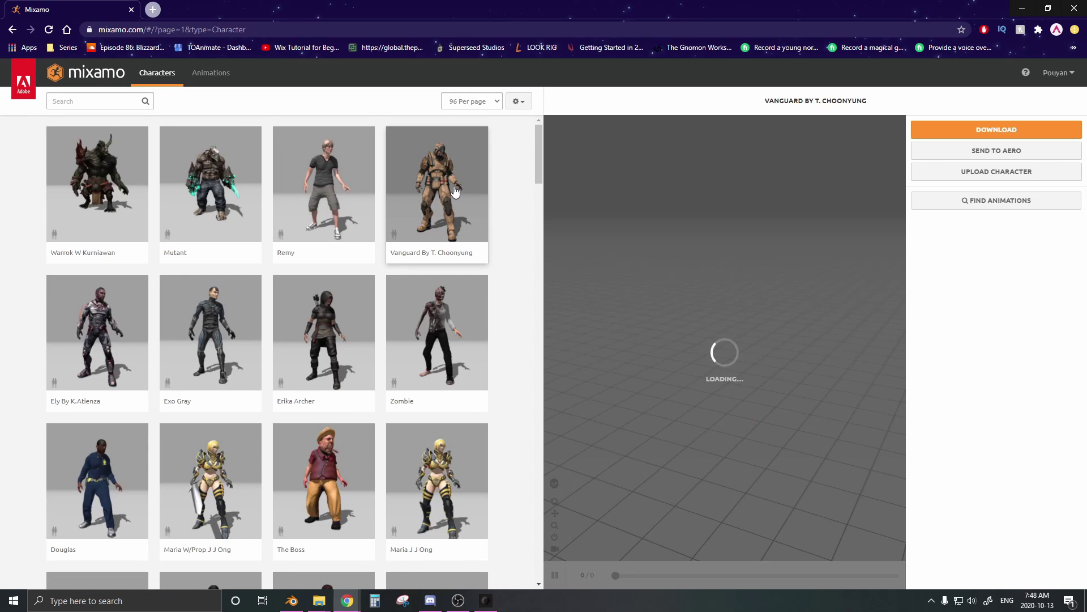
scroll(349, 419, down, 9)
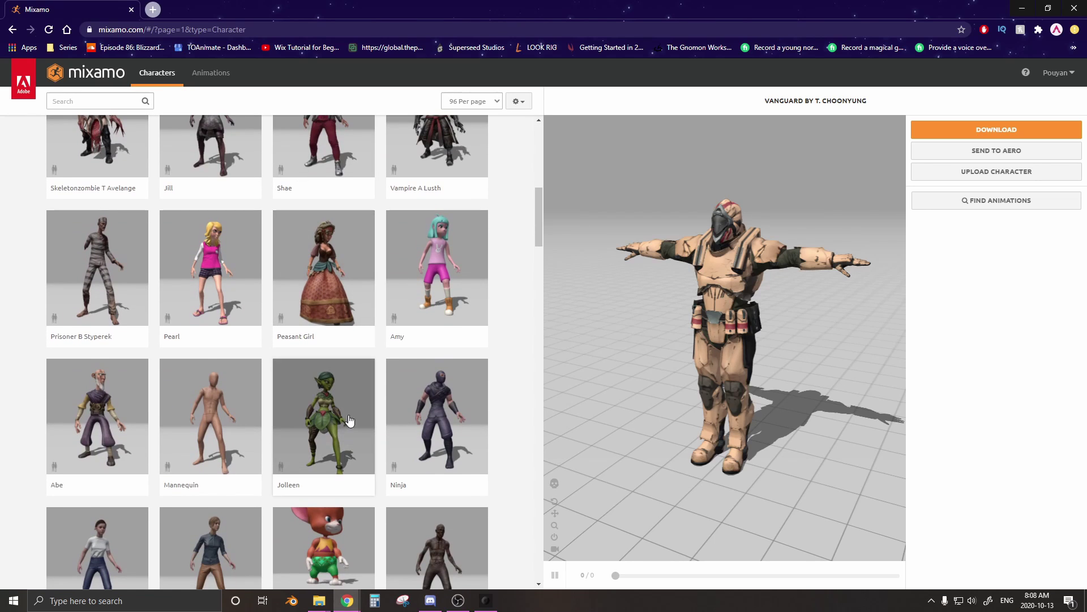
scroll(352, 424, up, 7)
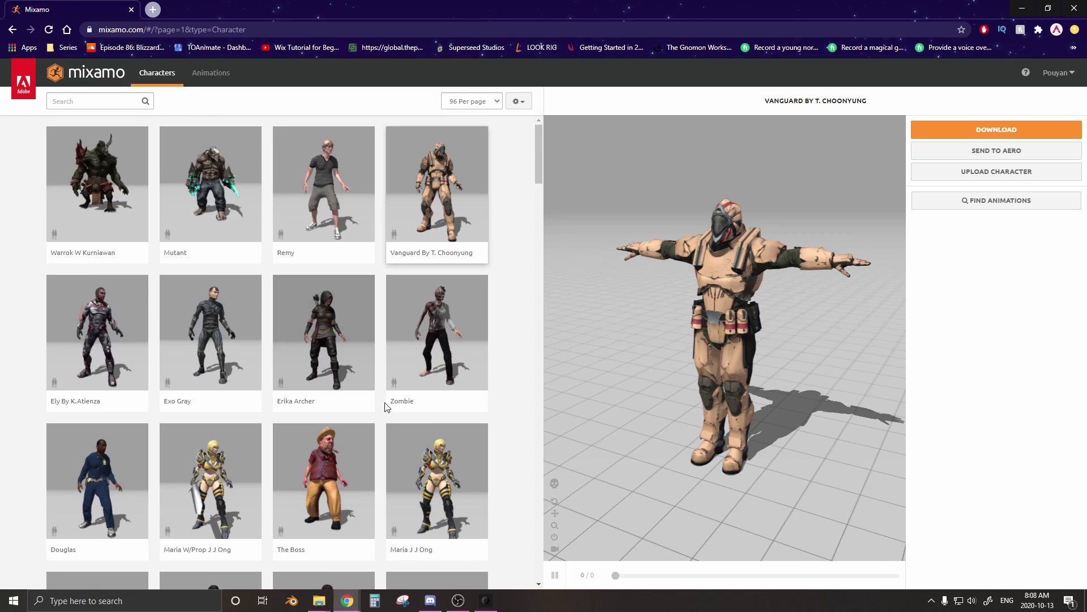
click(412, 363)
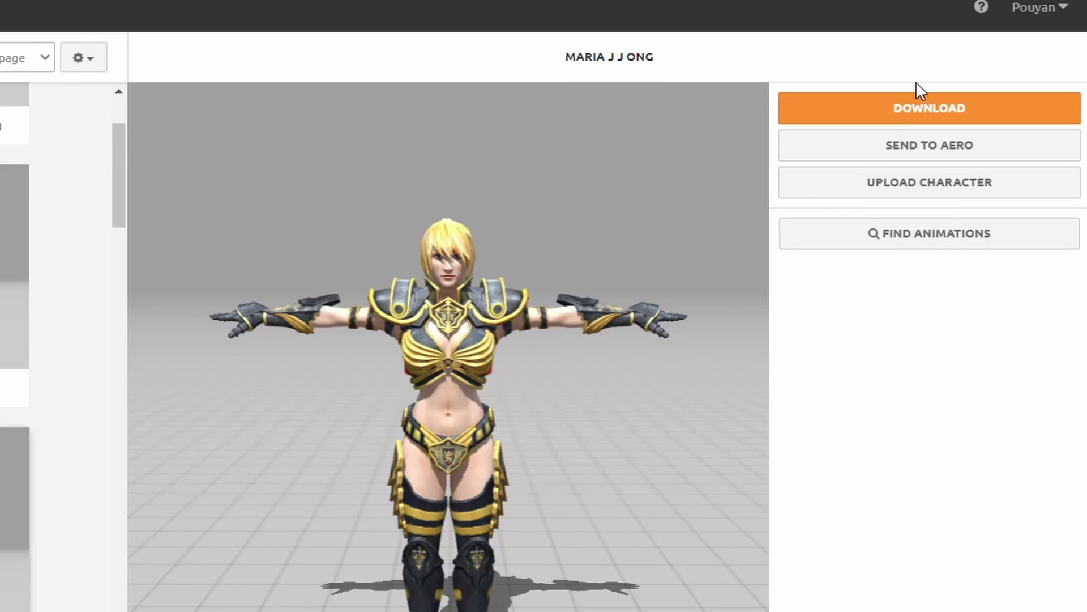
Step: Download Maria as an FBX(.fbx) file in T-pose
click(895, 109)
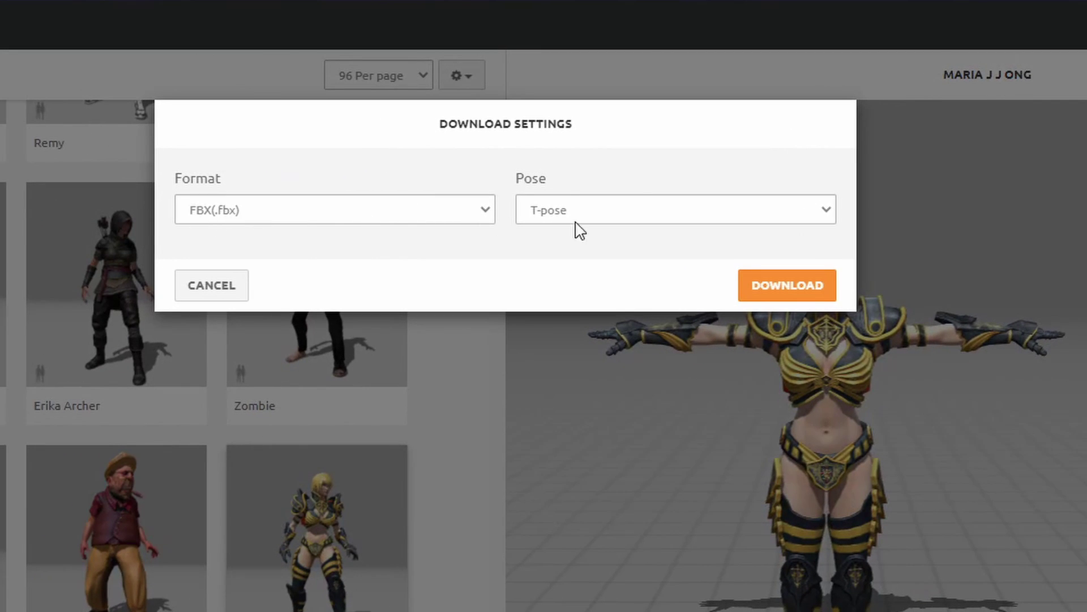
click(797, 291)
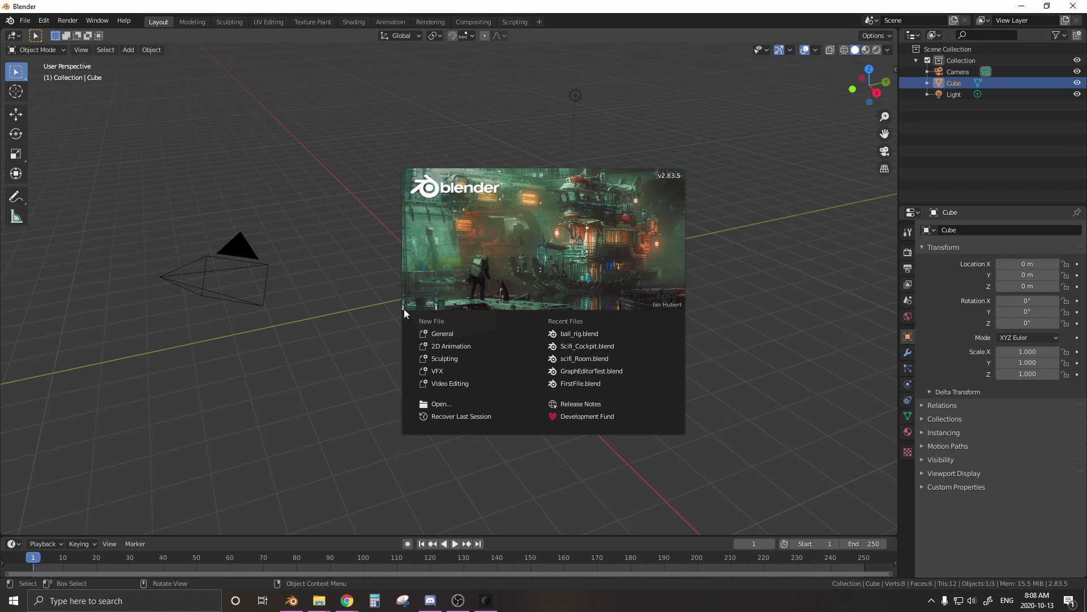
Step: Dismiss the splash screen and delete the default Cube
click(25, 22)
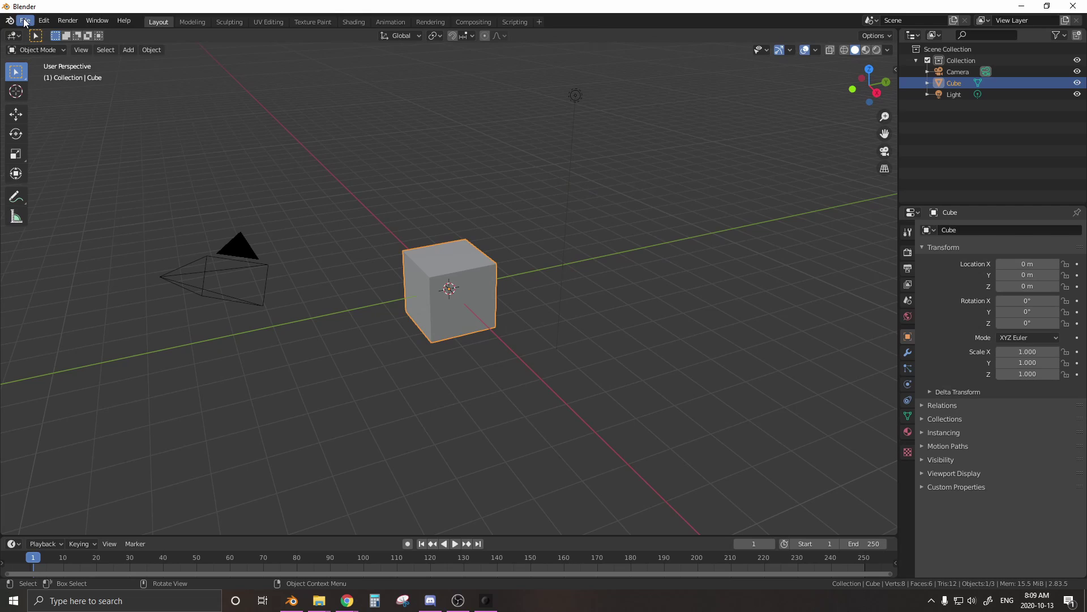
click(25, 22)
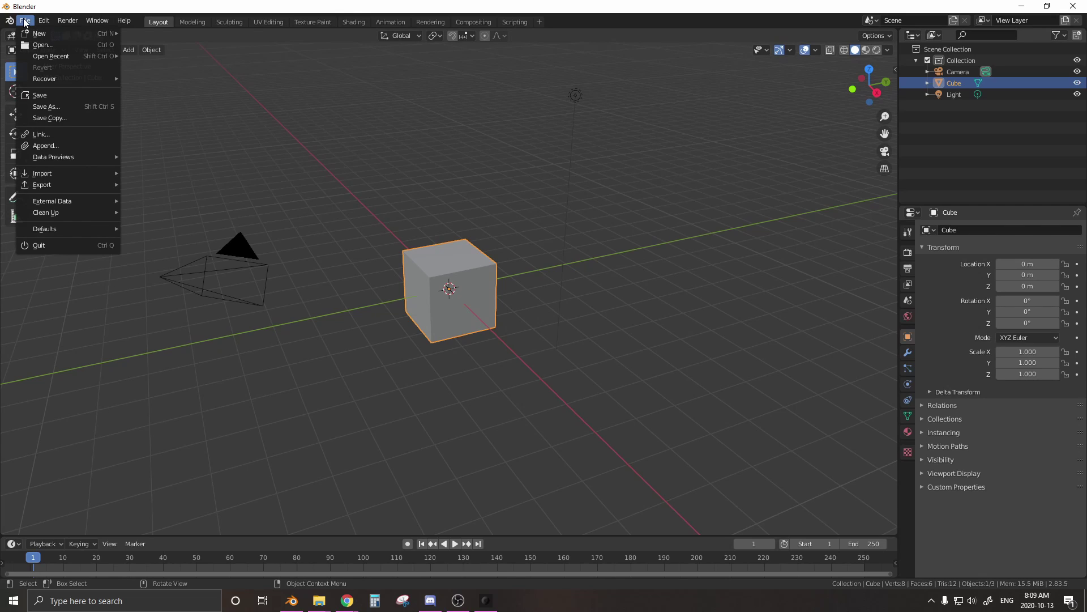
right_click(991, 82)
click(947, 117)
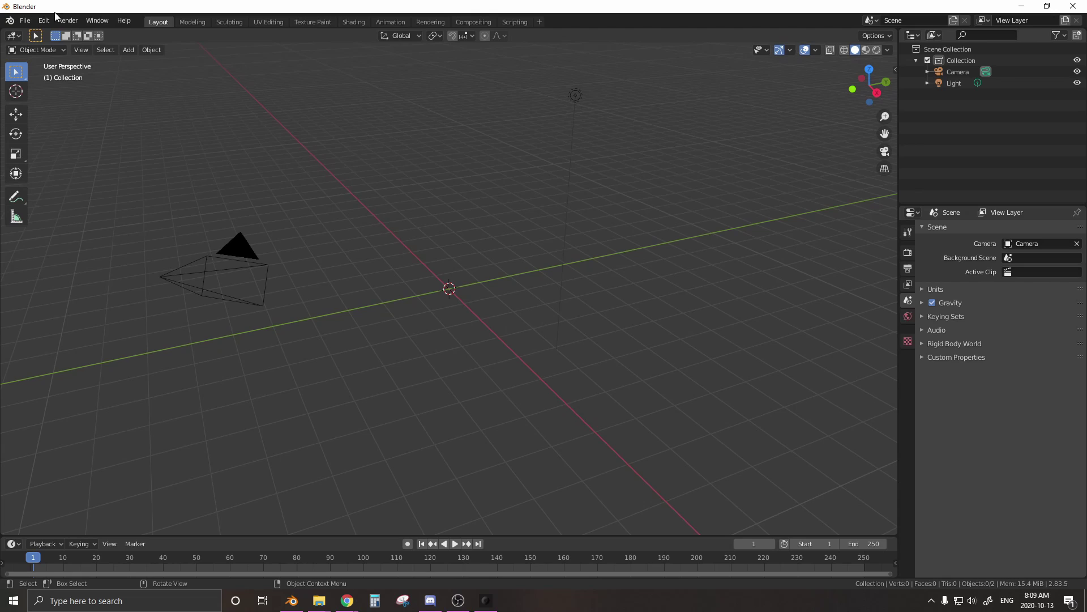
Step: Import the Maria character FBX from the Rokoko_2_MotionLibrary folder
click(25, 21)
mouse_move(79, 178)
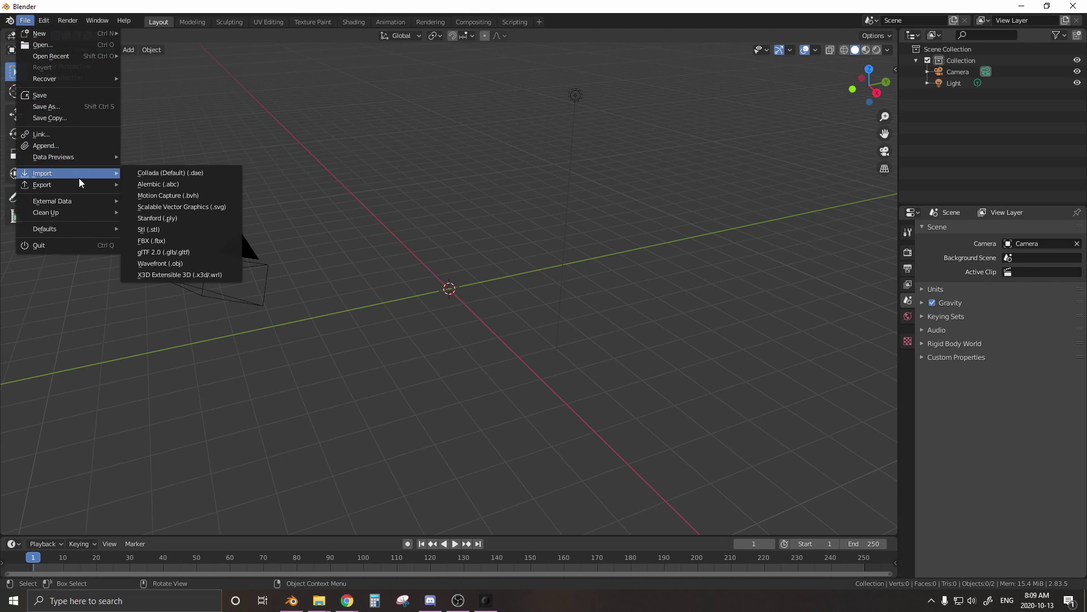
click(158, 243)
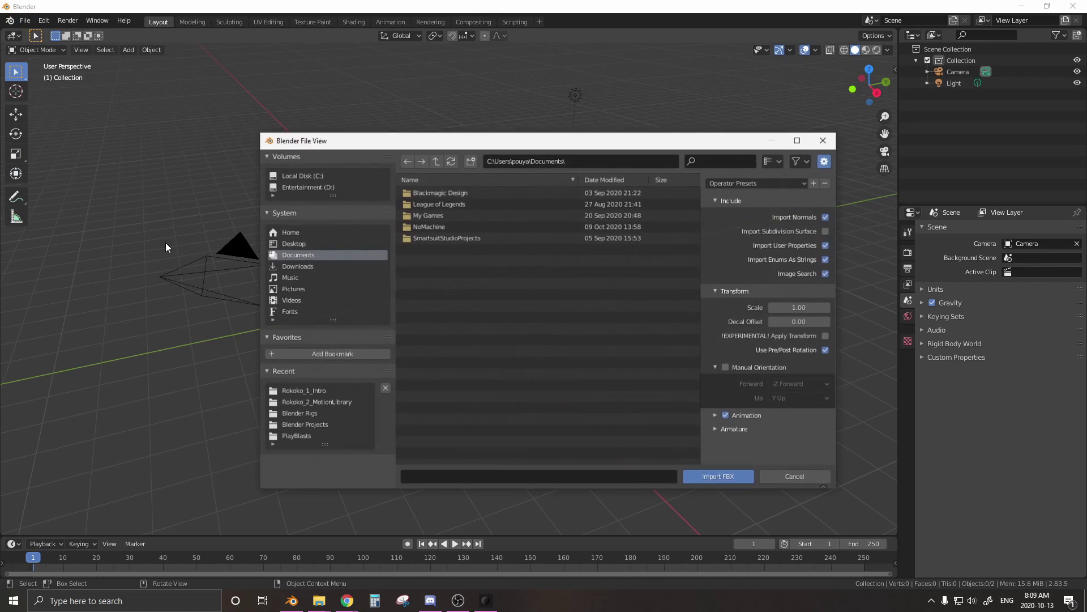
click(316, 402)
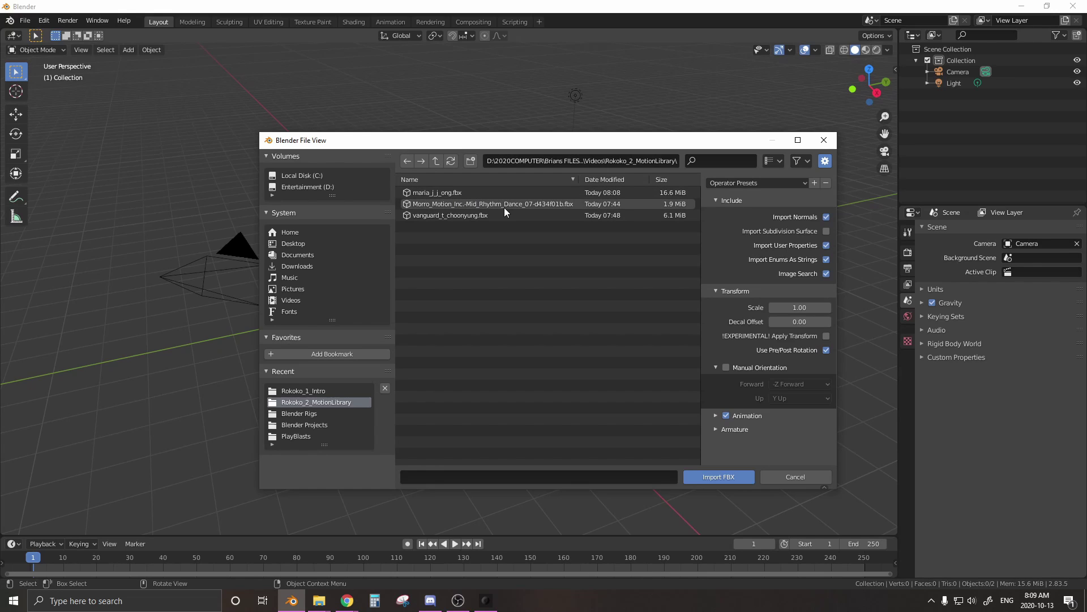
click(497, 194)
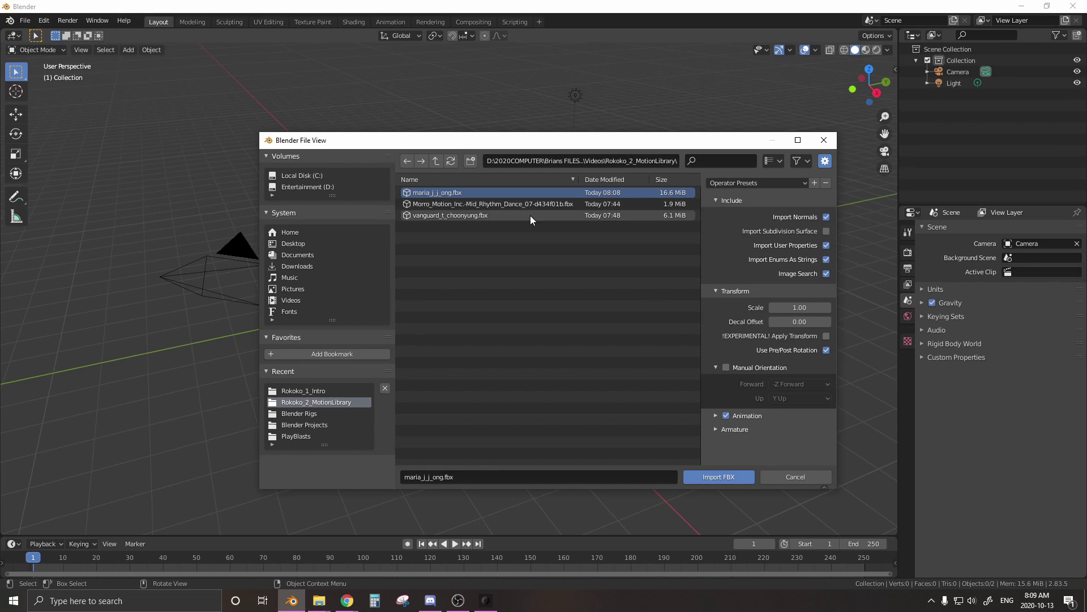
click(721, 476)
Step: Enlarge the timeline, play the animation and switch to Material Preview shading
middle_drag(256, 246, 451, 246)
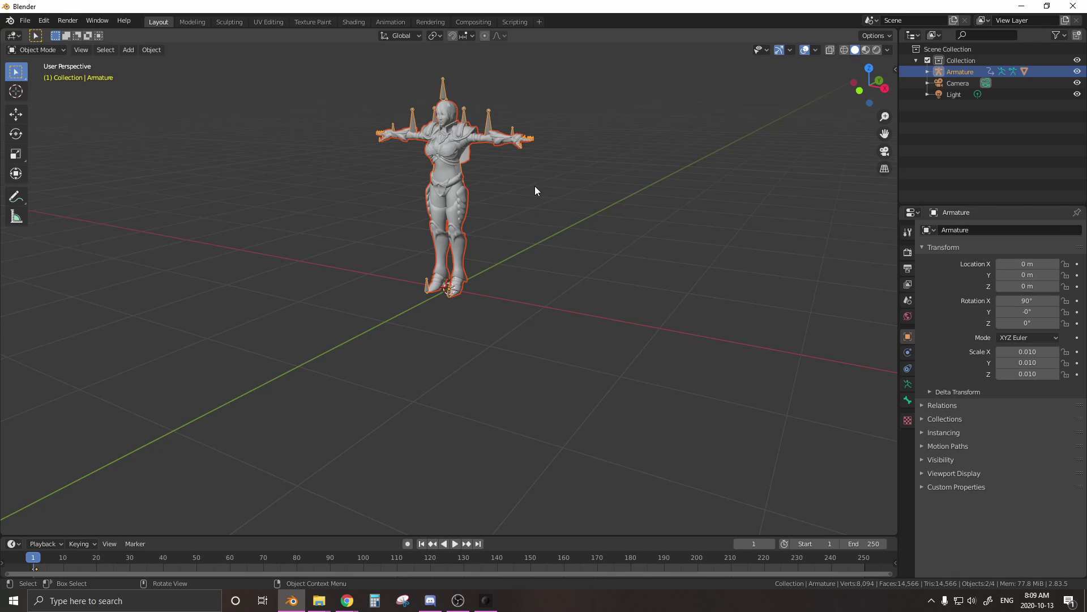
shift+middle_drag(535, 186, 512, 250)
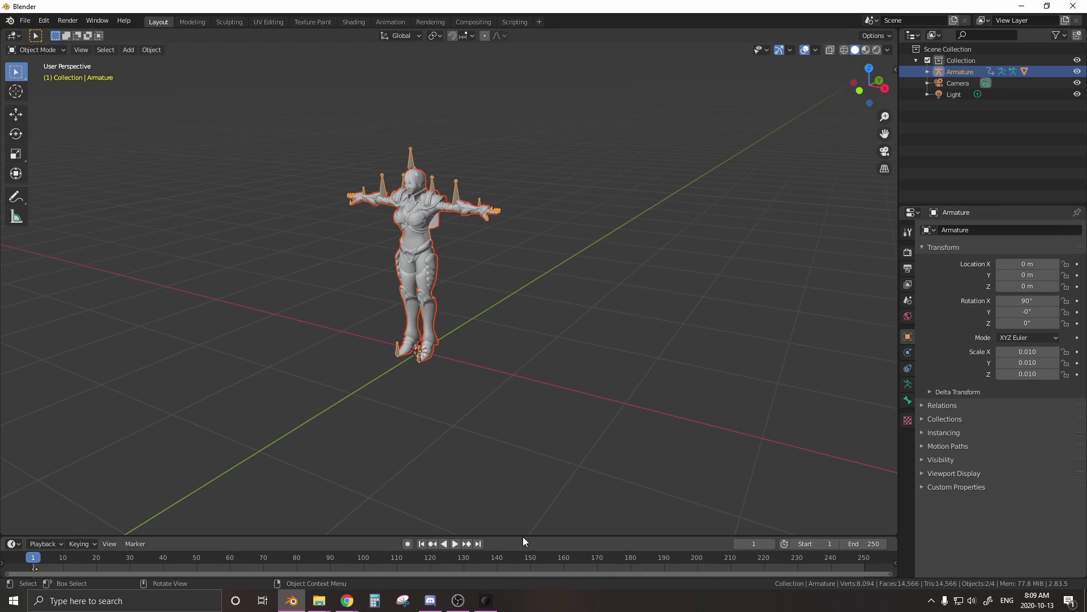
drag(523, 537, 482, 525)
drag(102, 545, 337, 540)
key(space)
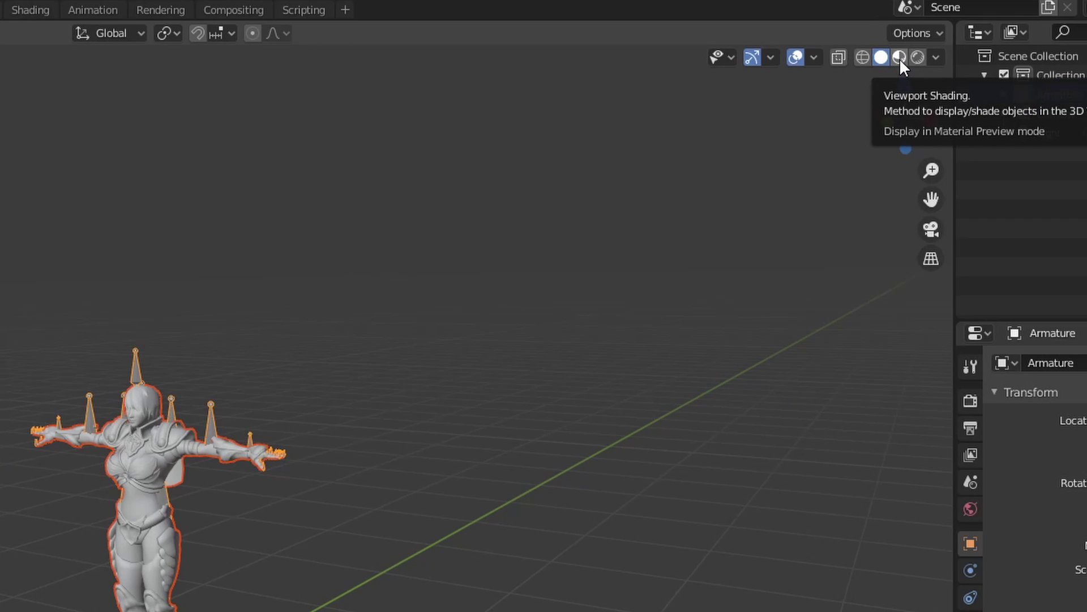
click(900, 58)
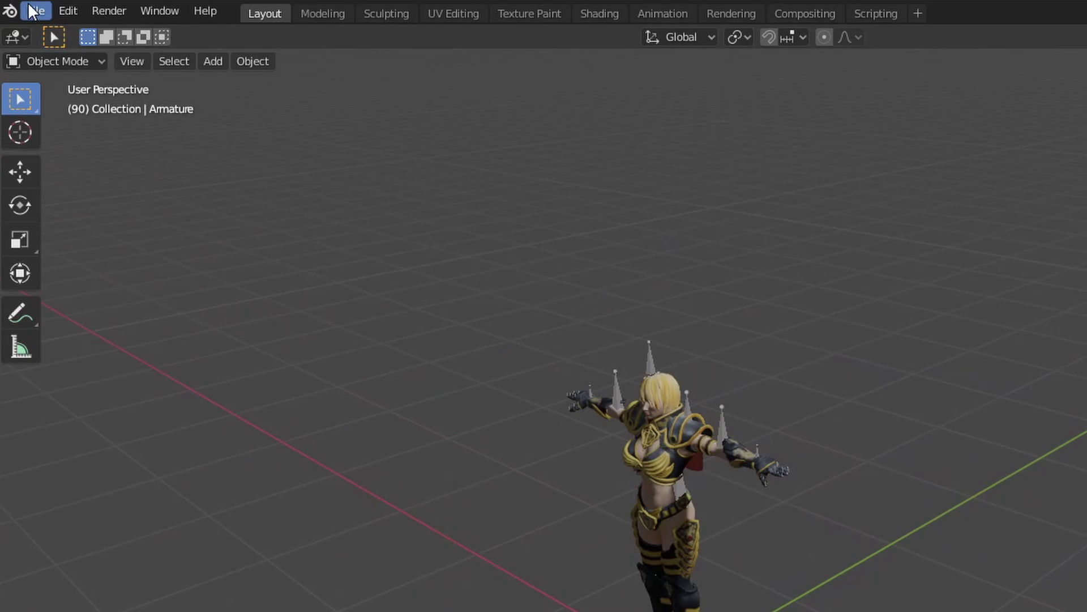
Step: Import the Mid Rhythm Dance FBX motion file as a Reference armature
click(24, 20)
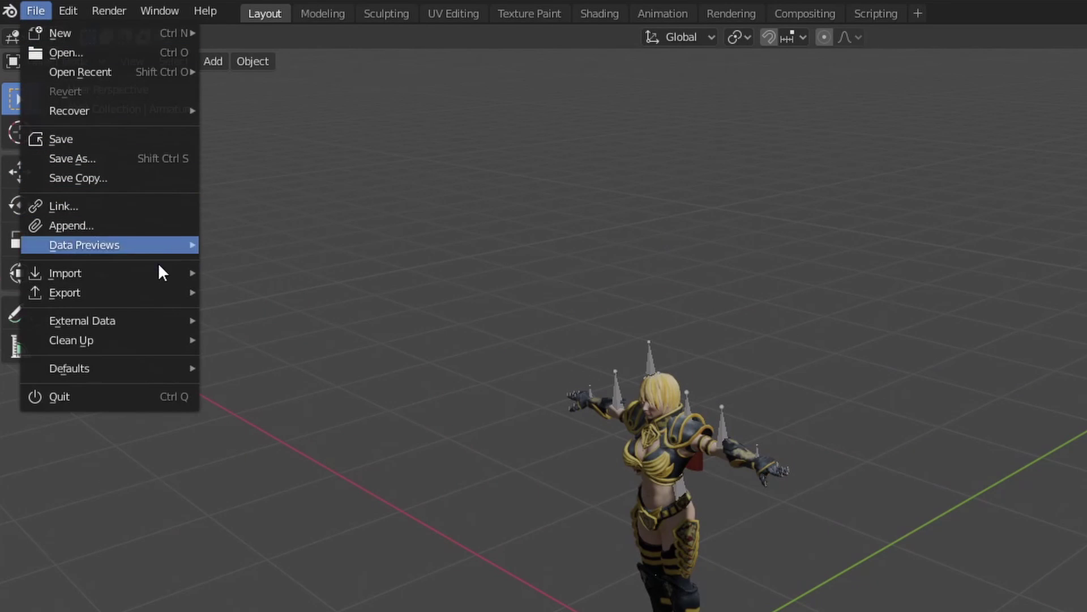
mouse_move(167, 274)
click(256, 389)
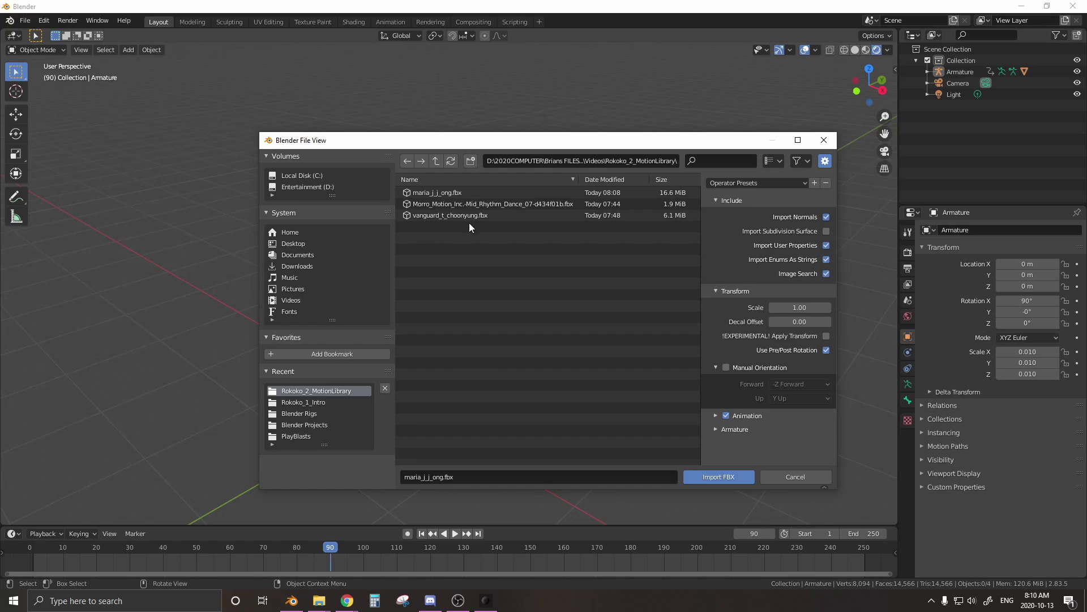
click(498, 204)
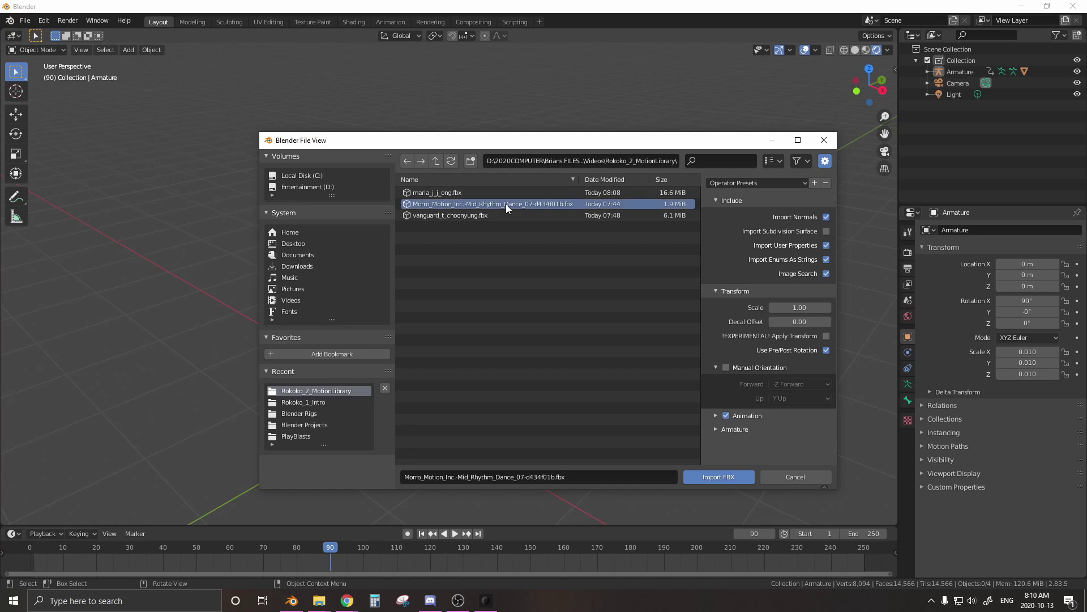
click(722, 478)
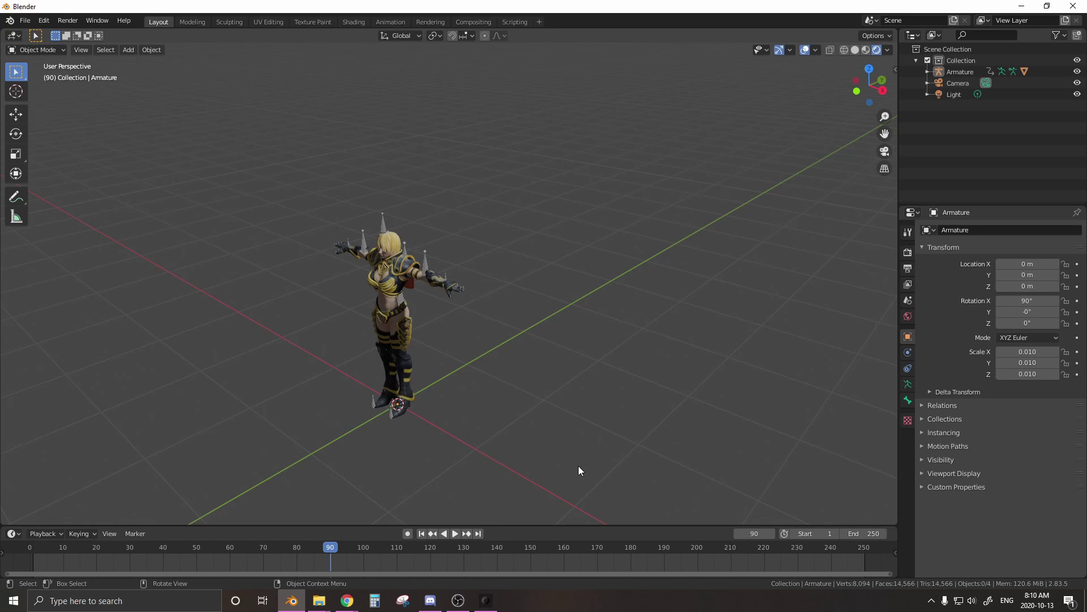
Step: Rewind, scrub to frame 217, and play the dance, stopping at frame 309
middle_drag(631, 366, 508, 370)
scroll(508, 370, up, 2)
key(shift+Left)
key(space)
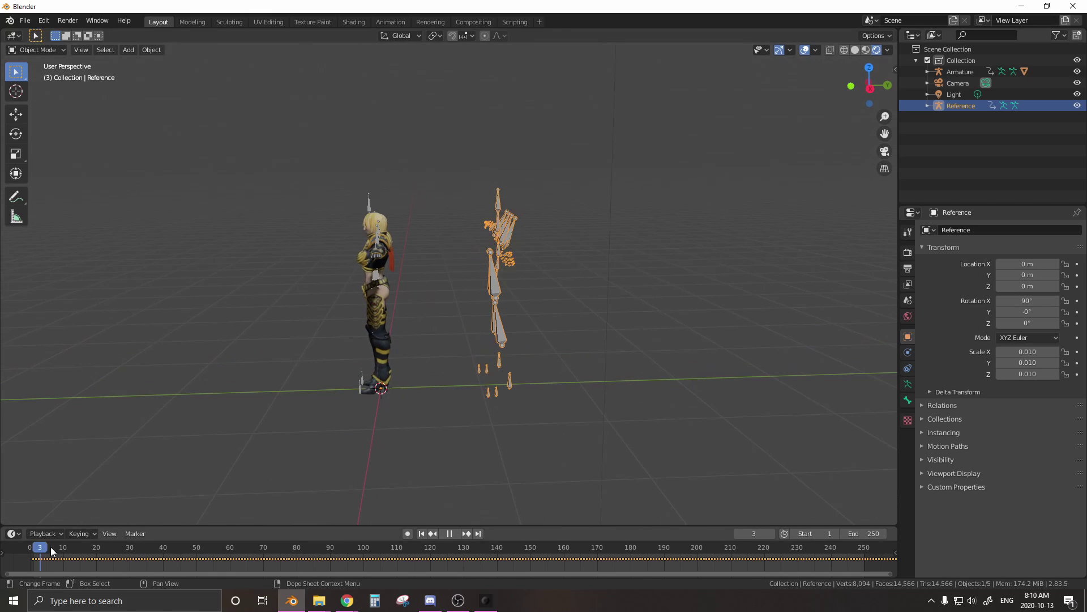
drag(50, 546, 805, 579)
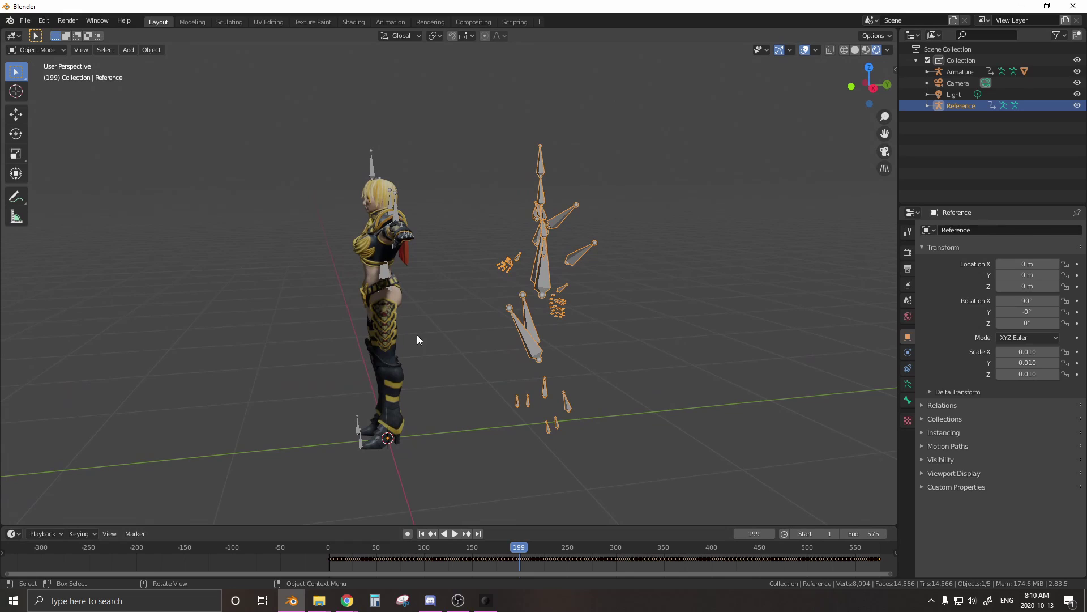
key(space)
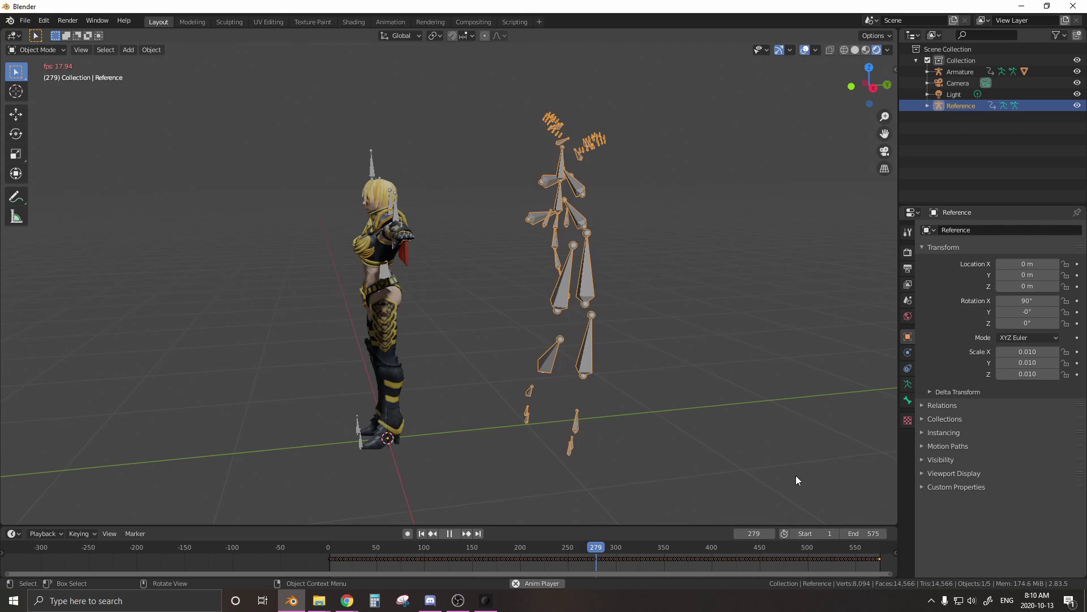
key(space)
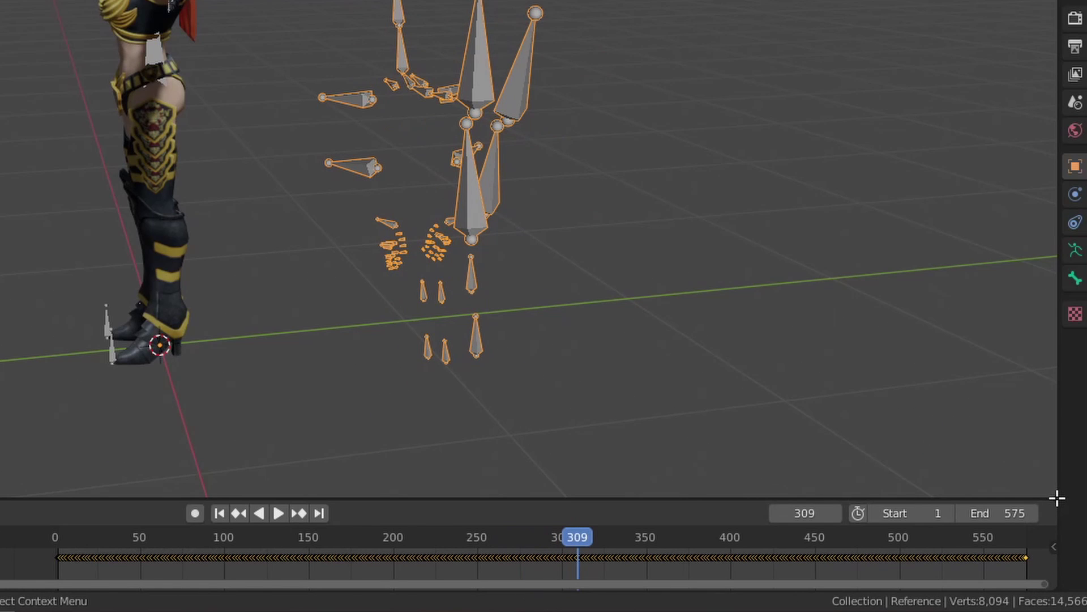
Step: Split the 3D view and make the new area a Dope Sheet Action Editor
drag(1057, 498, 1006, 154)
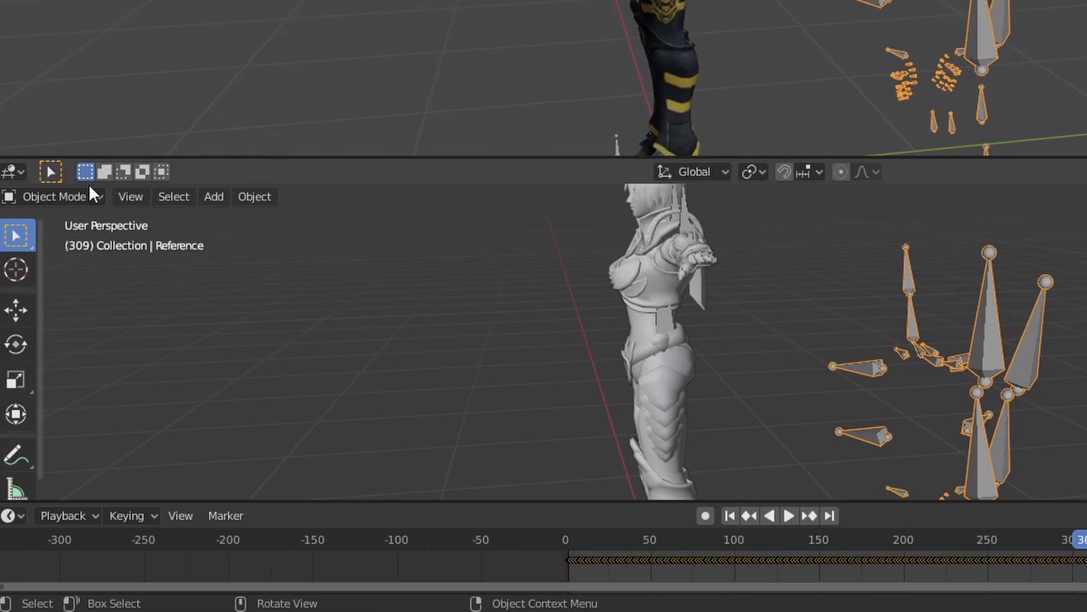
click(13, 170)
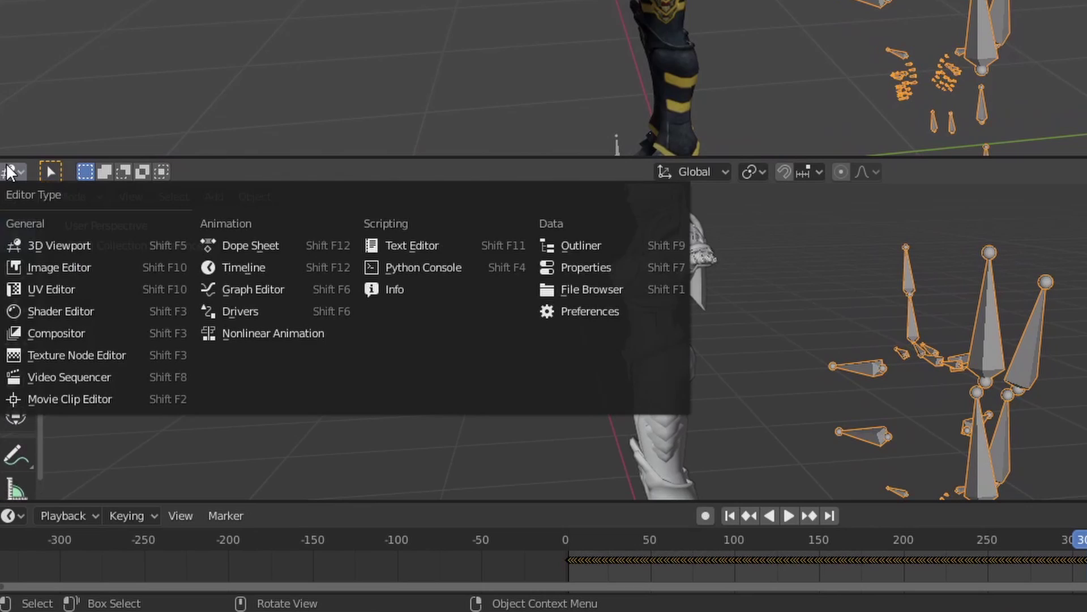
click(286, 245)
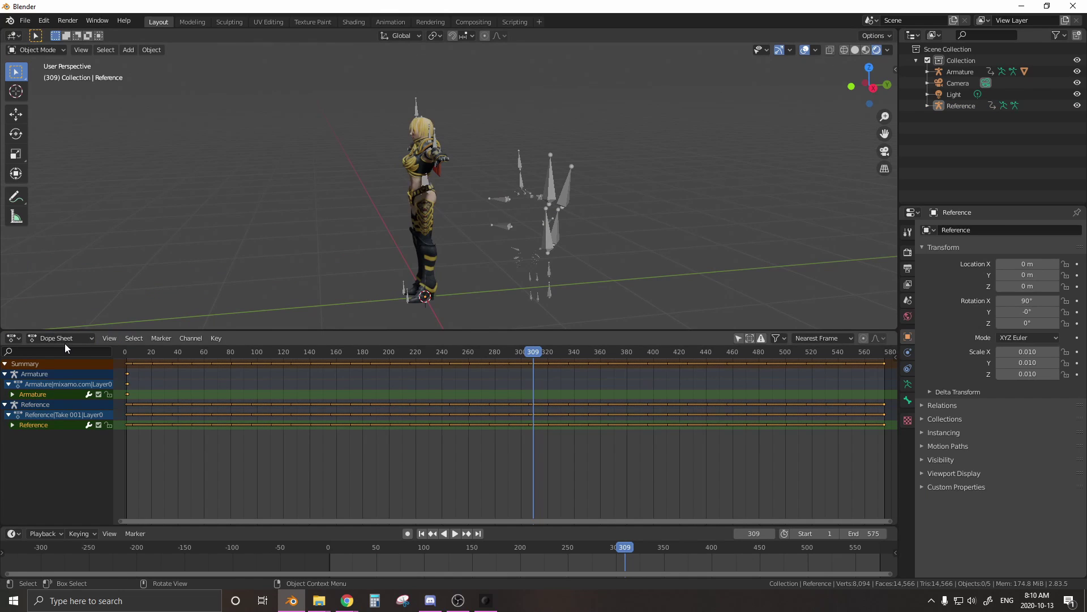
click(63, 338)
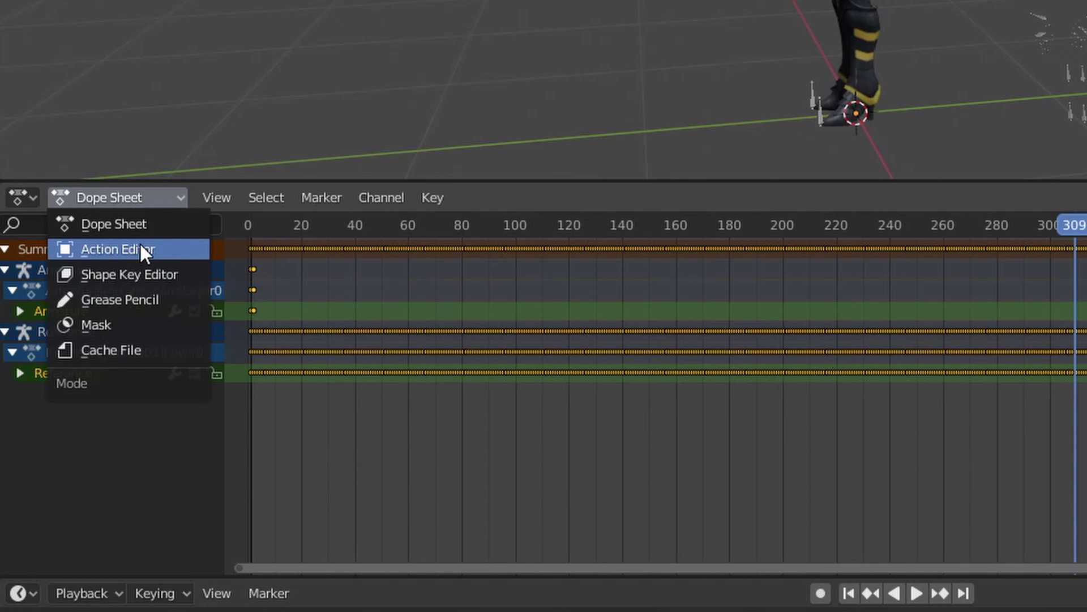
click(140, 247)
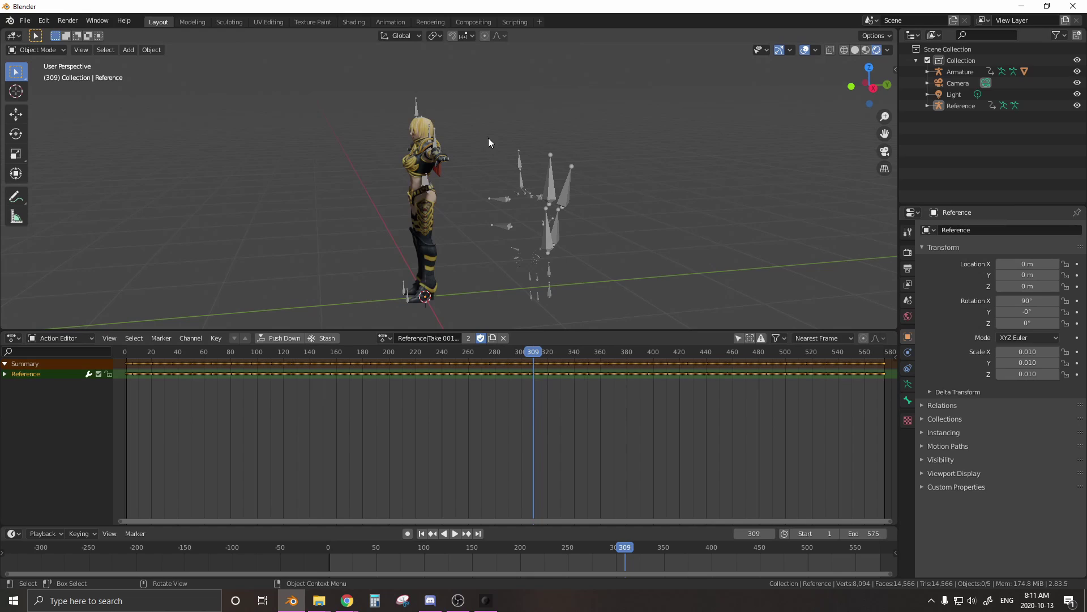
Step: In the Outliner, rename Armature to Character and Reference to Animation, then deselect all
click(961, 73)
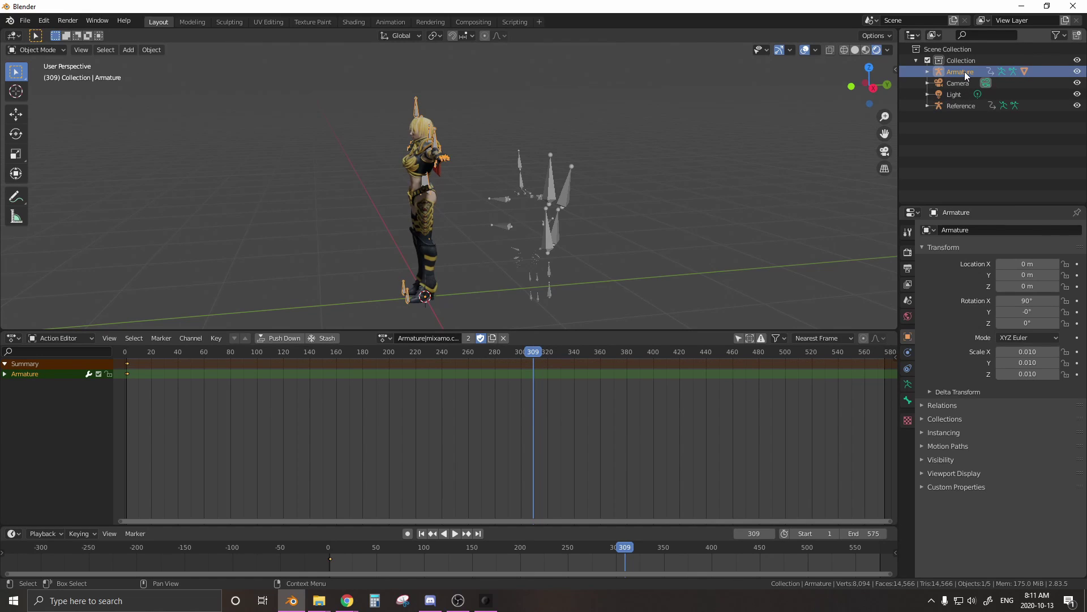
double_click(964, 71)
text(Charact)
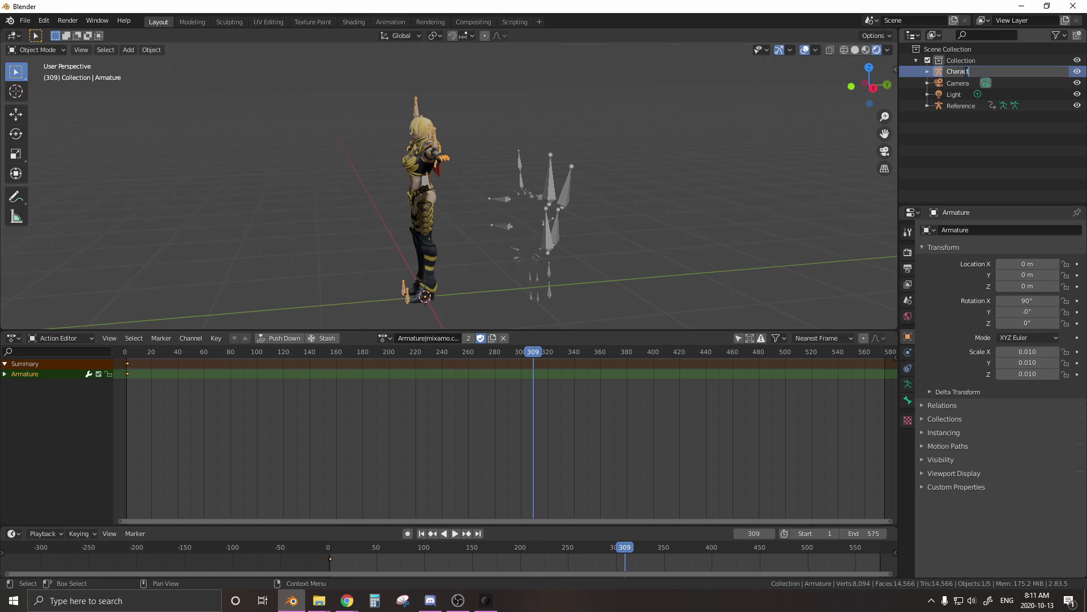
text(er)
key(Return)
click(963, 107)
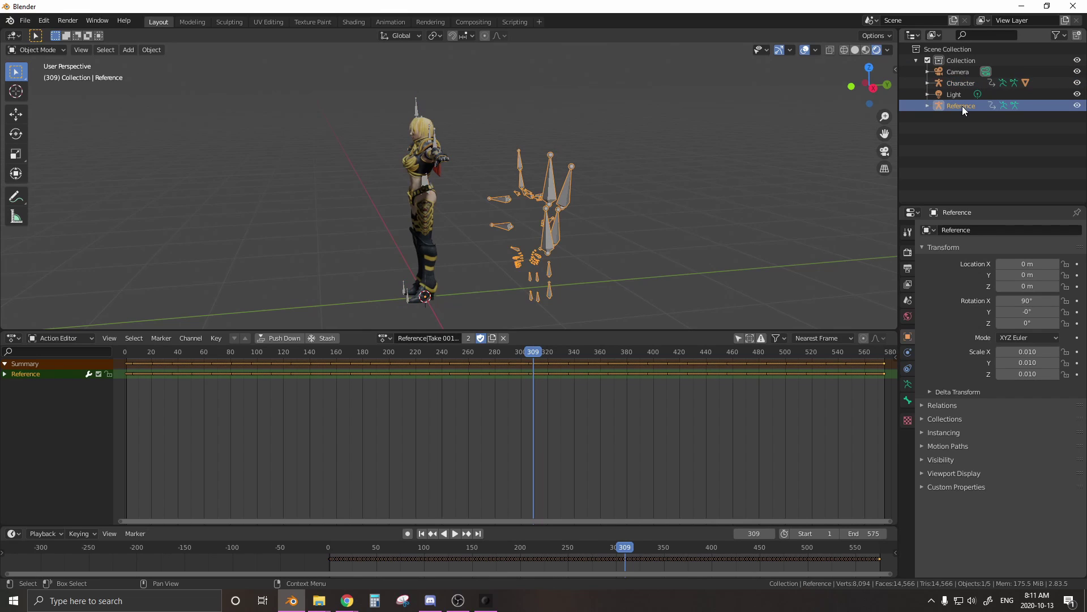
double_click(963, 107)
text(Animation)
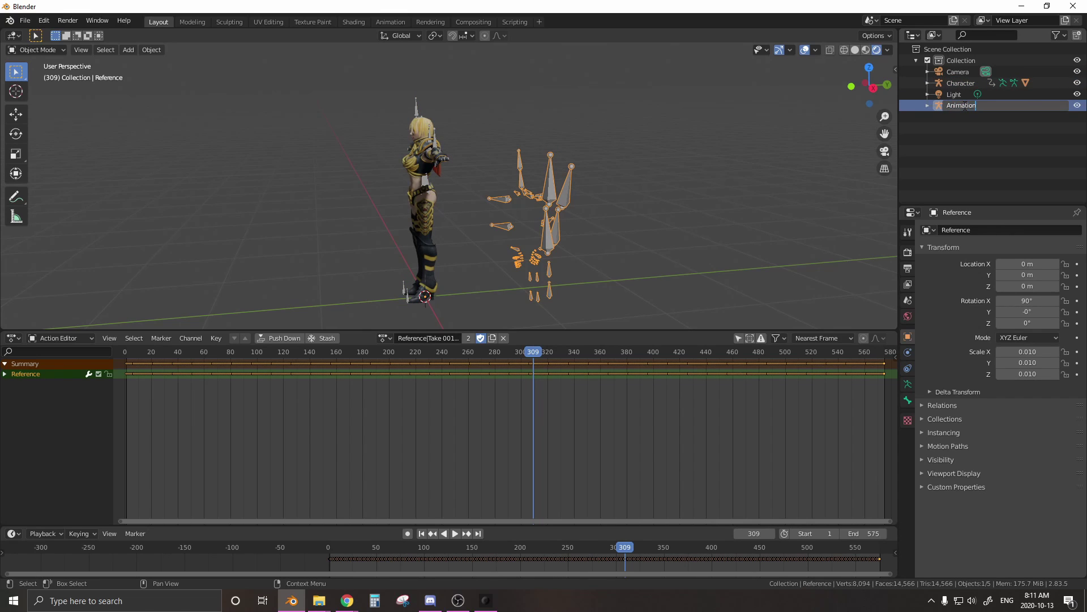
key(Return)
click(769, 107)
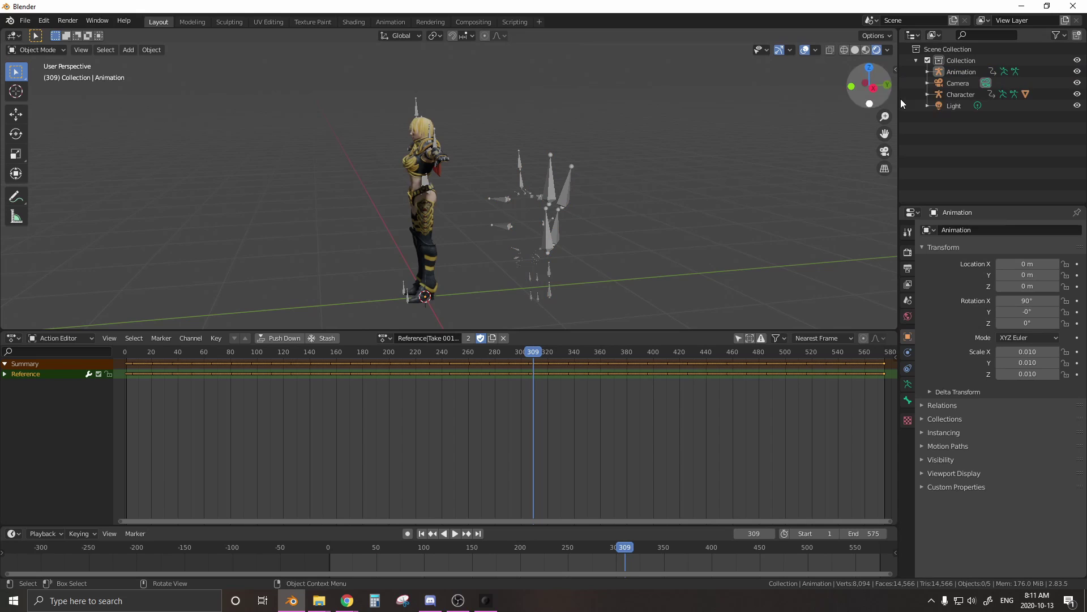
Step: Select Character and assign it the Reference|Take 001|Layer0 action in the Action Editor
click(971, 96)
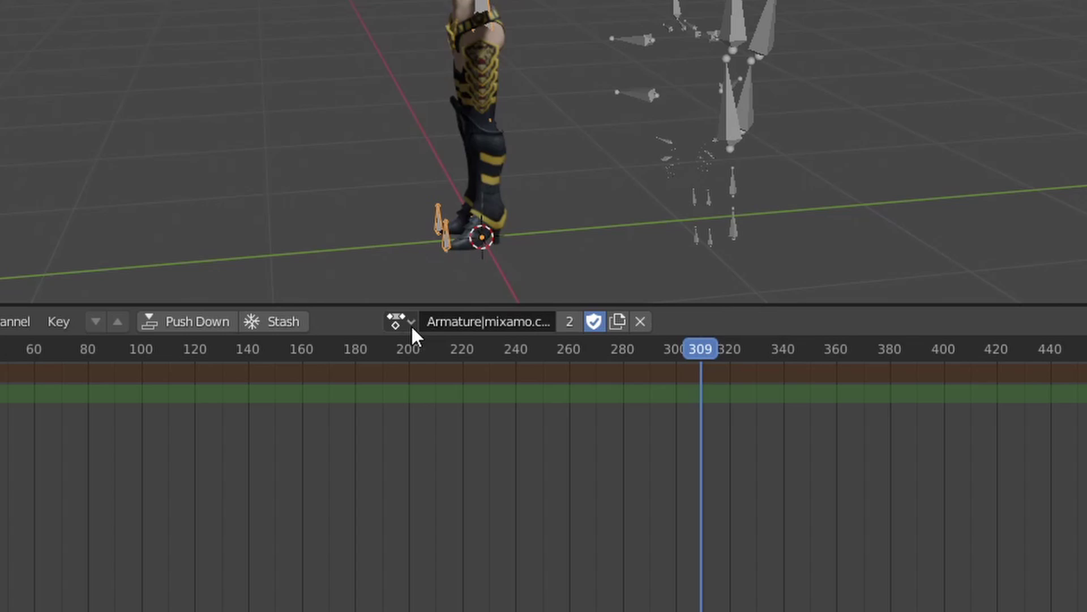
click(390, 339)
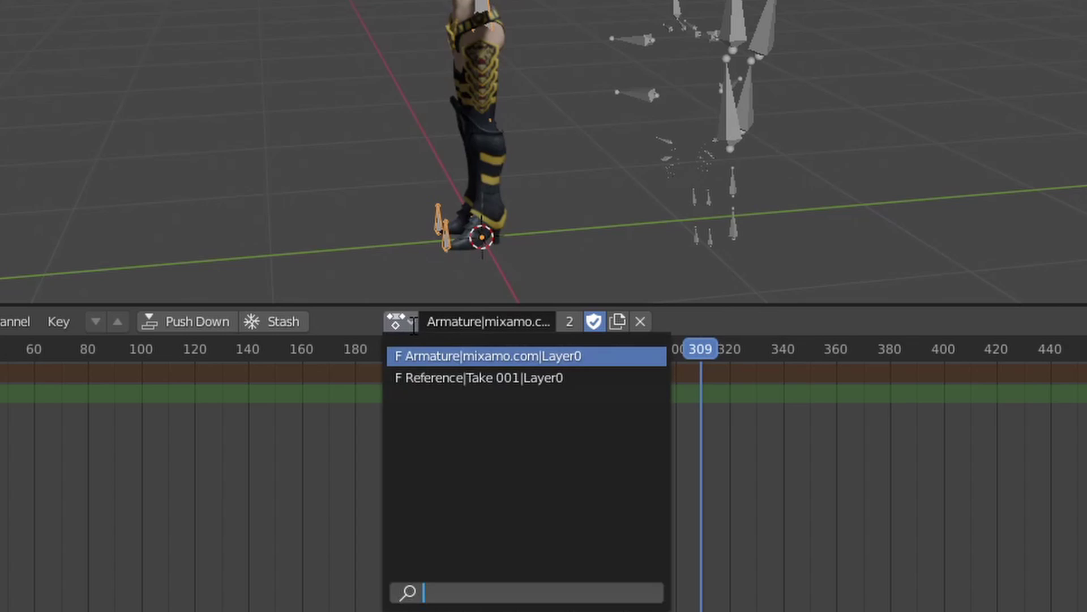
click(440, 377)
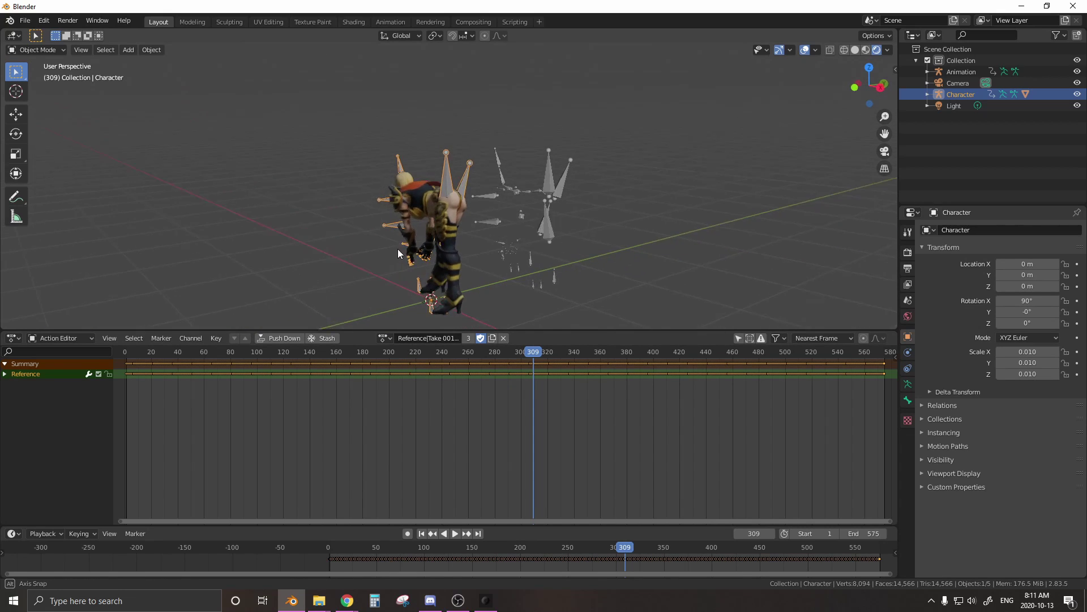
middle_drag(398, 249, 519, 246)
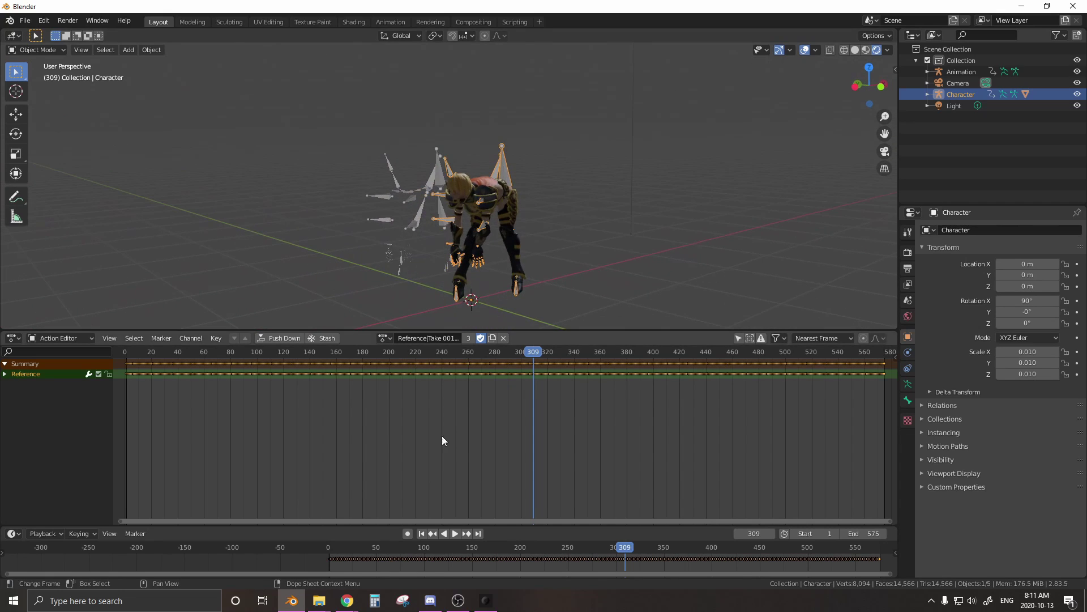
middle_drag(570, 559, 285, 559)
Step: Play the dance from the start while orbiting the view, pausing at frame 552
click(50, 550)
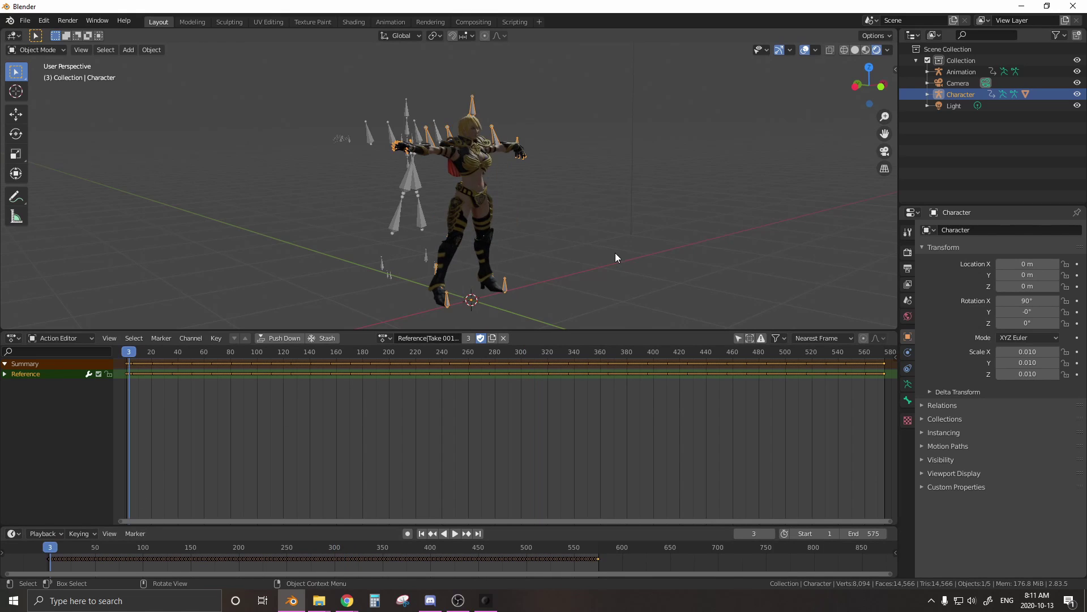
middle_drag(615, 252, 504, 264)
key(space)
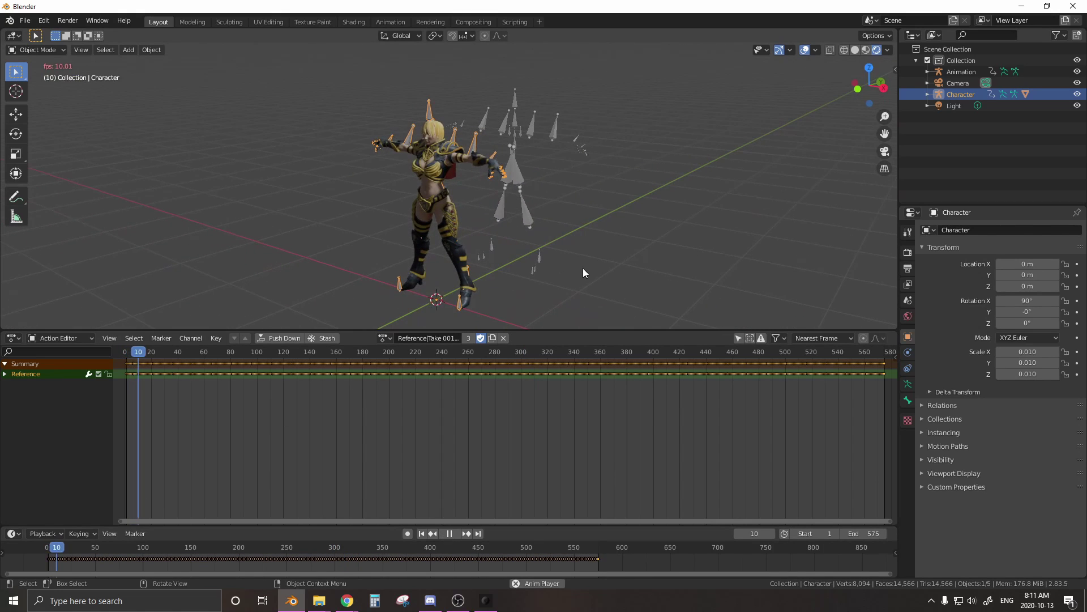
click(736, 264)
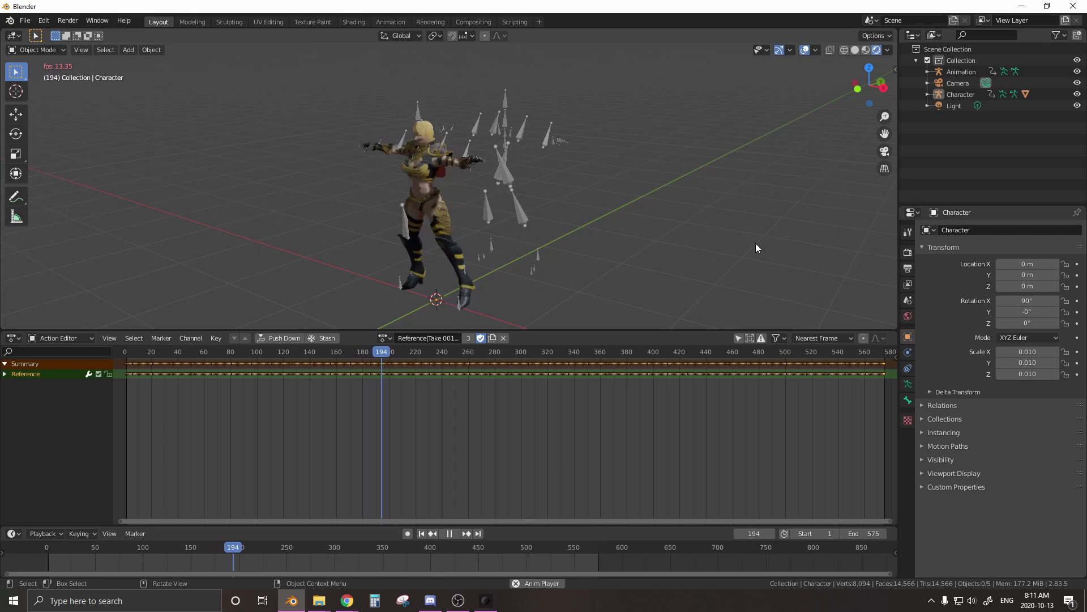
mouse_move(705, 245)
middle_down()
mouse_move(751, 248)
mouse_move(692, 243)
middle_up()
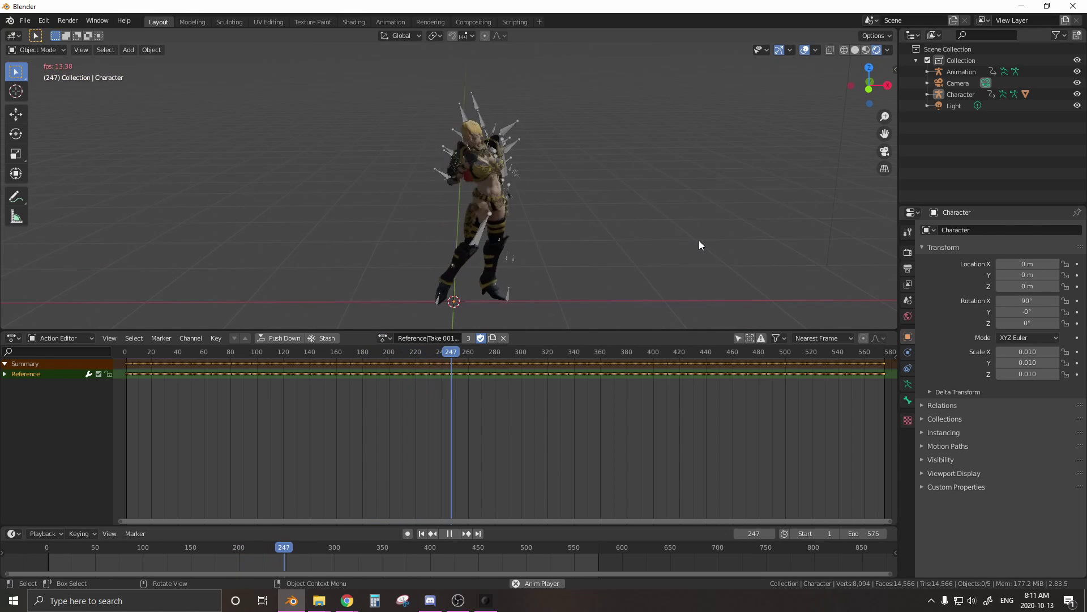
middle_drag(751, 229, 638, 230)
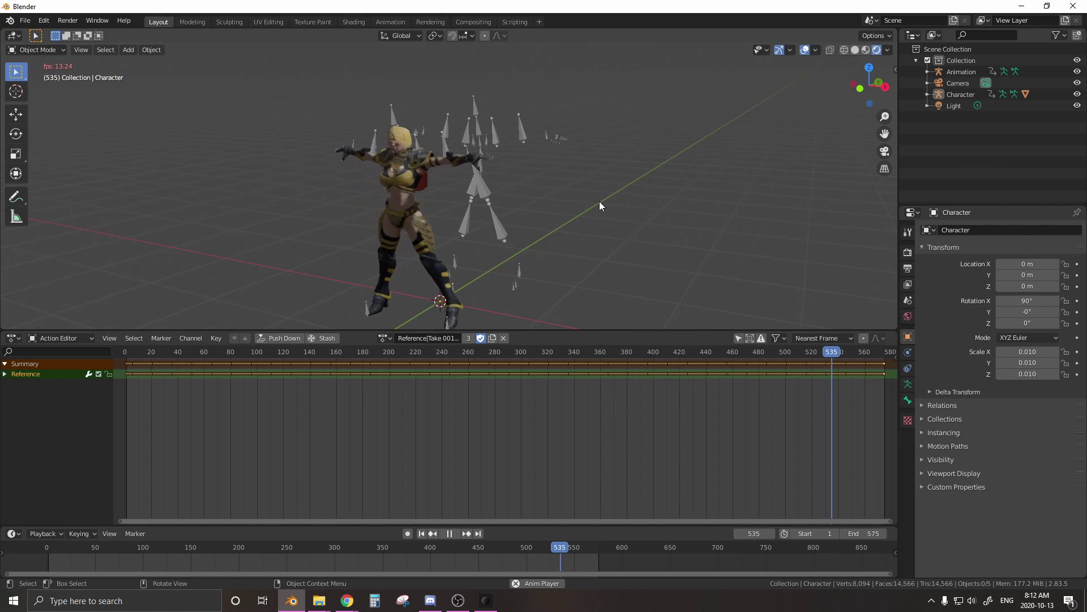
key(space)
Step: Select the Animation armature and orbit to face the character's front
middle_drag(543, 233, 502, 236)
click(481, 188)
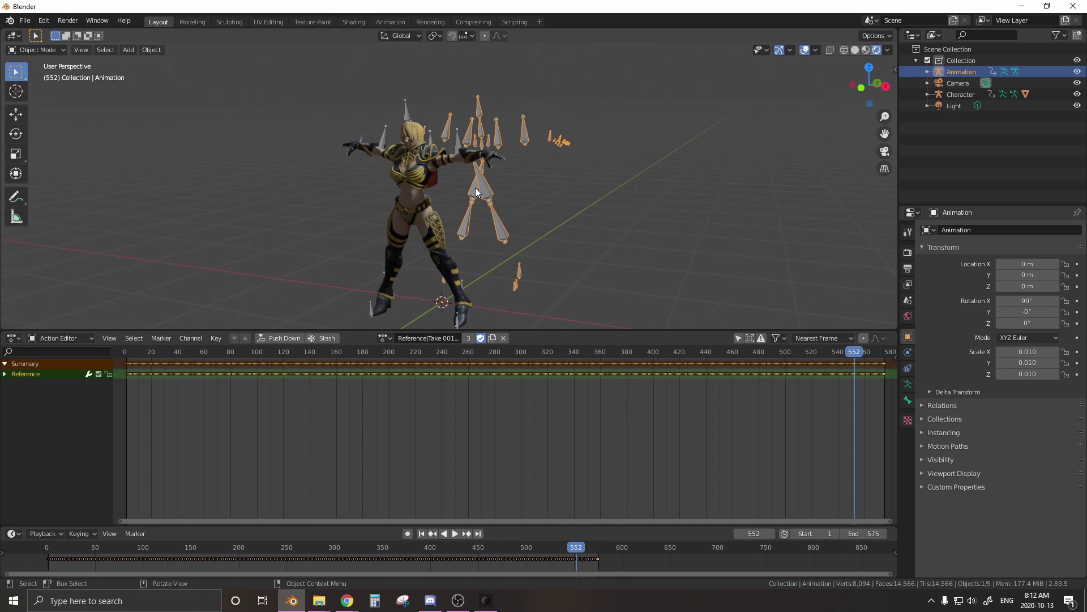
middle_drag(453, 126, 436, 133)
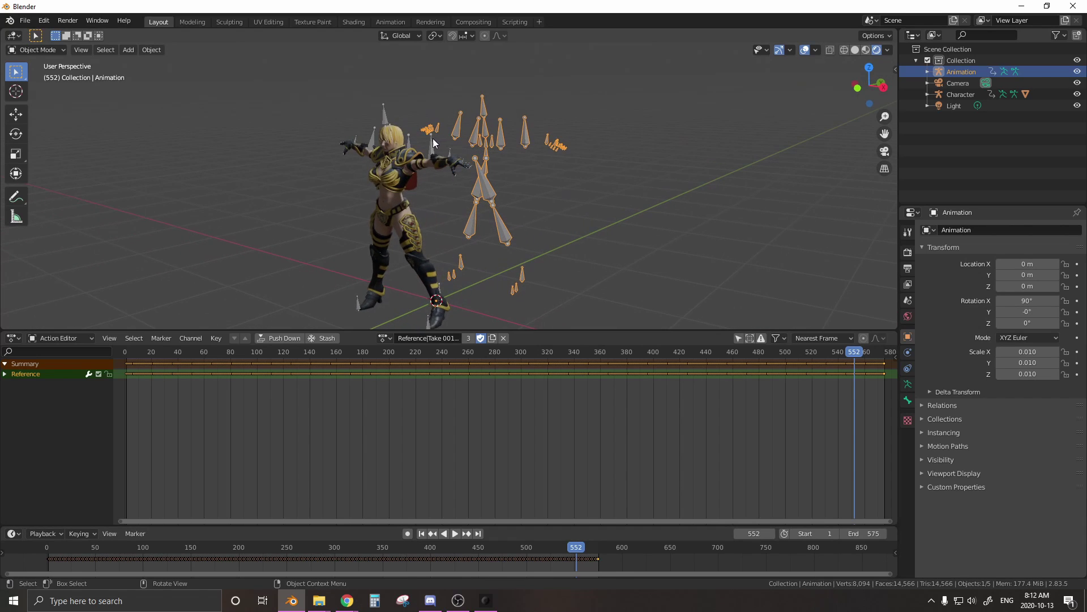
click(433, 138)
click(495, 132)
middle_drag(513, 200, 531, 196)
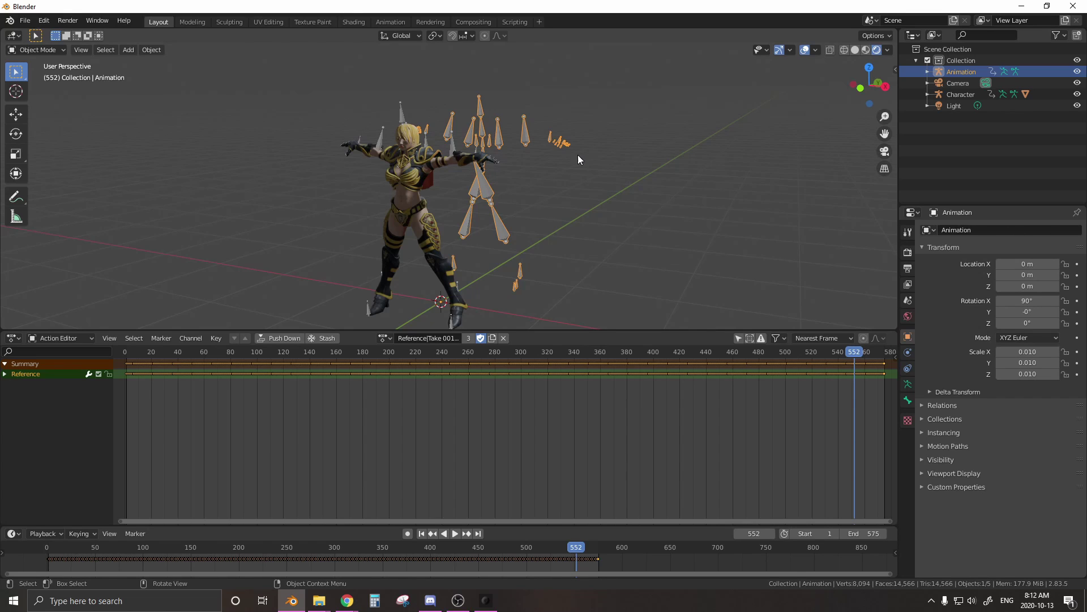
mouse_move(599, 184)
middle_down()
mouse_move(628, 193)
mouse_move(629, 172)
mouse_move(620, 177)
middle_up()
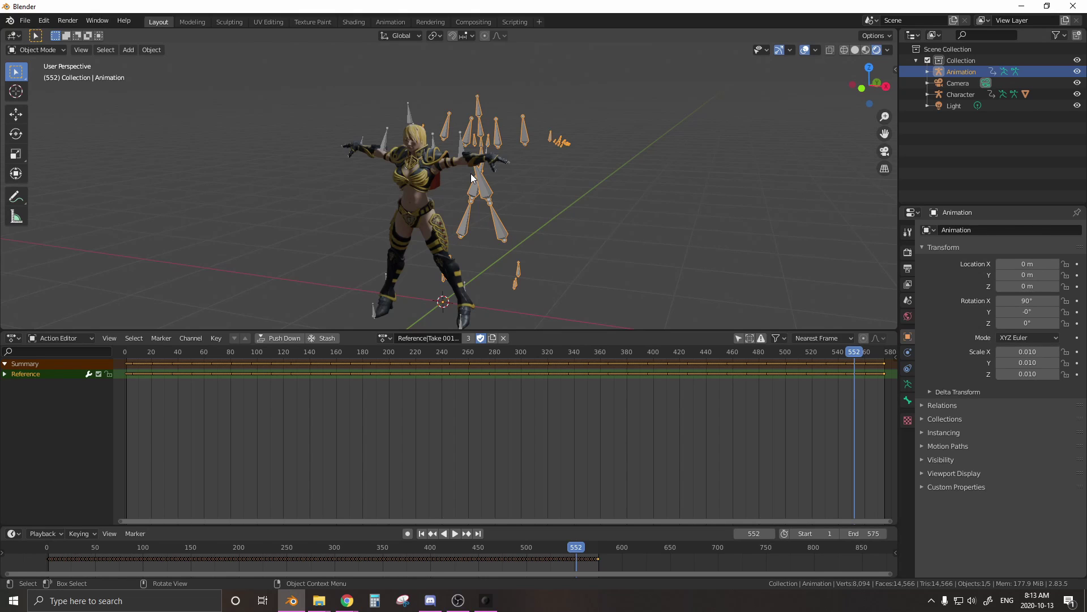
Step: Resume the dance playback and jump back to around frame 230
key(space)
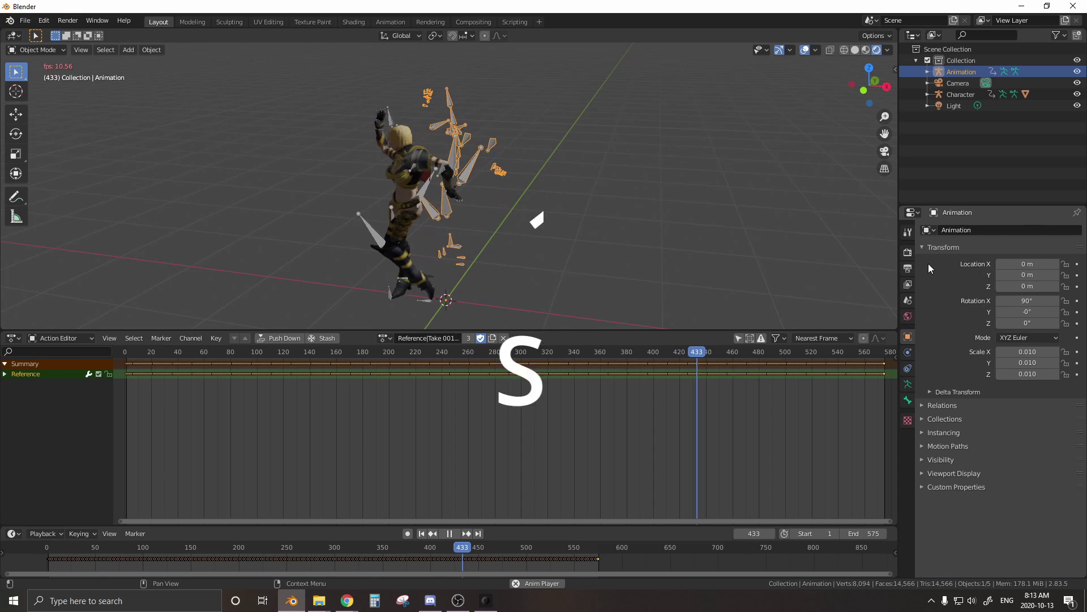
click(274, 546)
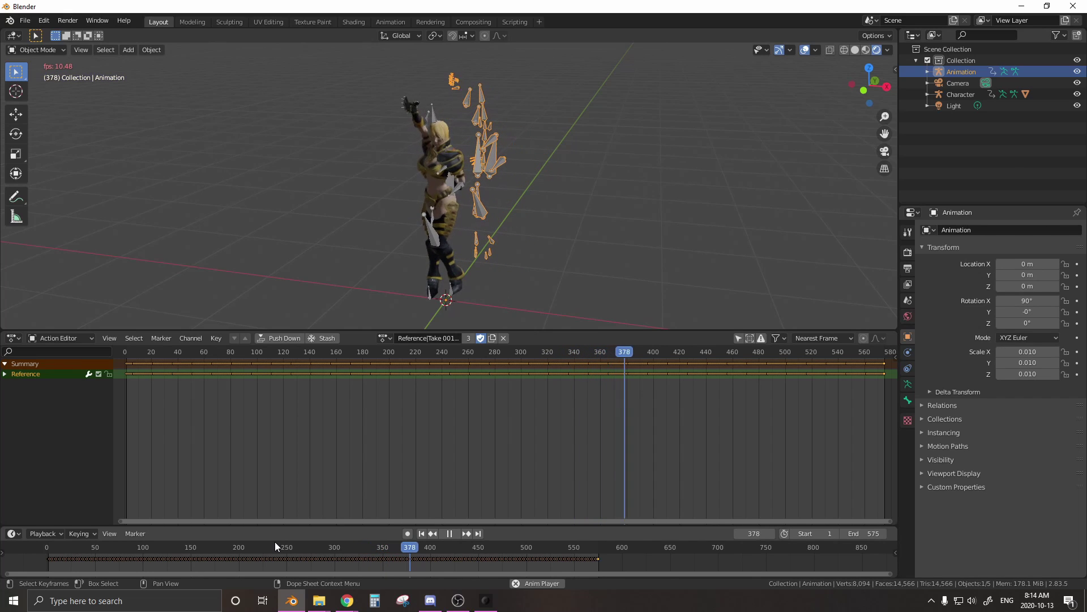
Step: Scrub the playhead back to about frame 201 while the dance keeps playing
drag(274, 542, 239, 545)
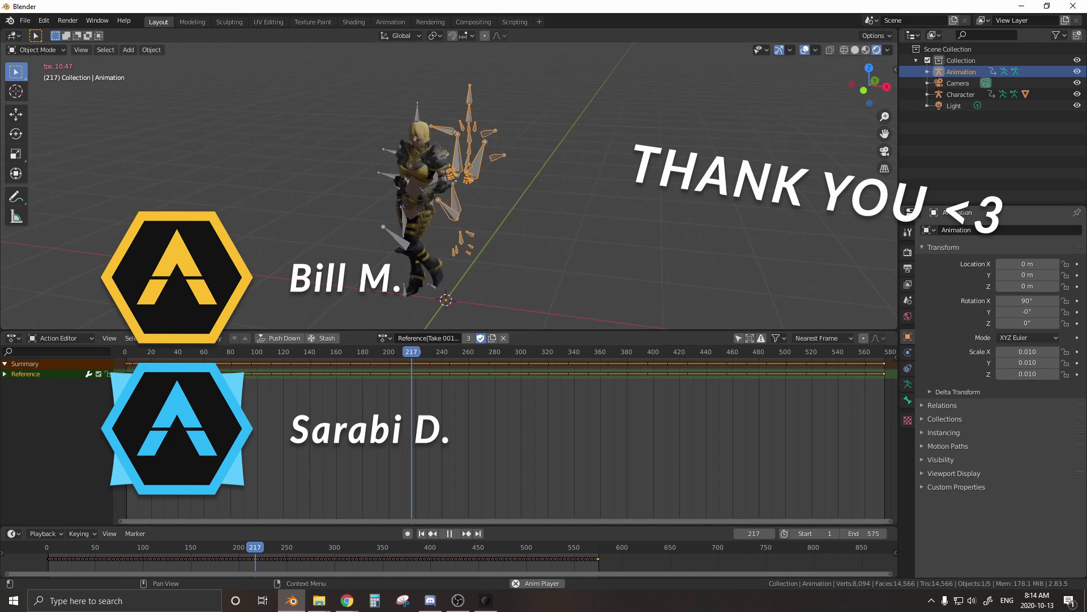